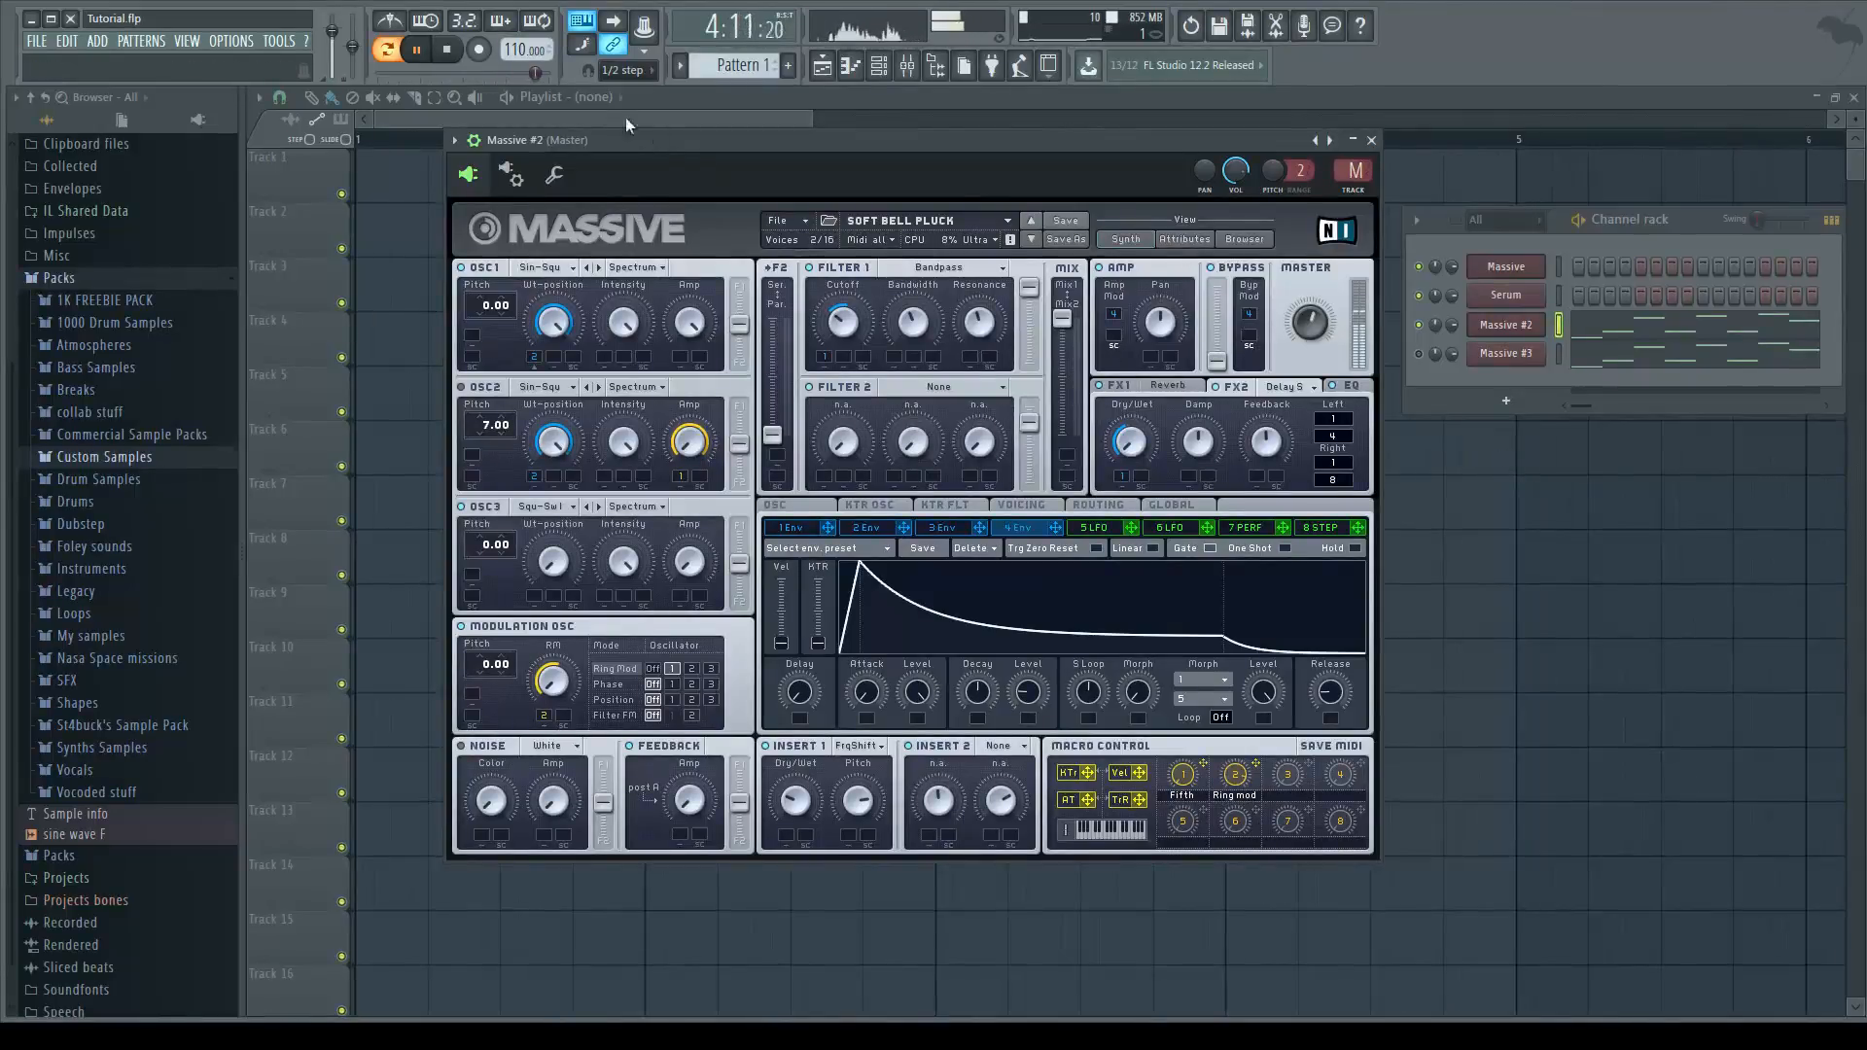
- Stop playback, reposition the Massive window slightly, and choose the Sin-Square wavetable for oscillator 1
key(space)
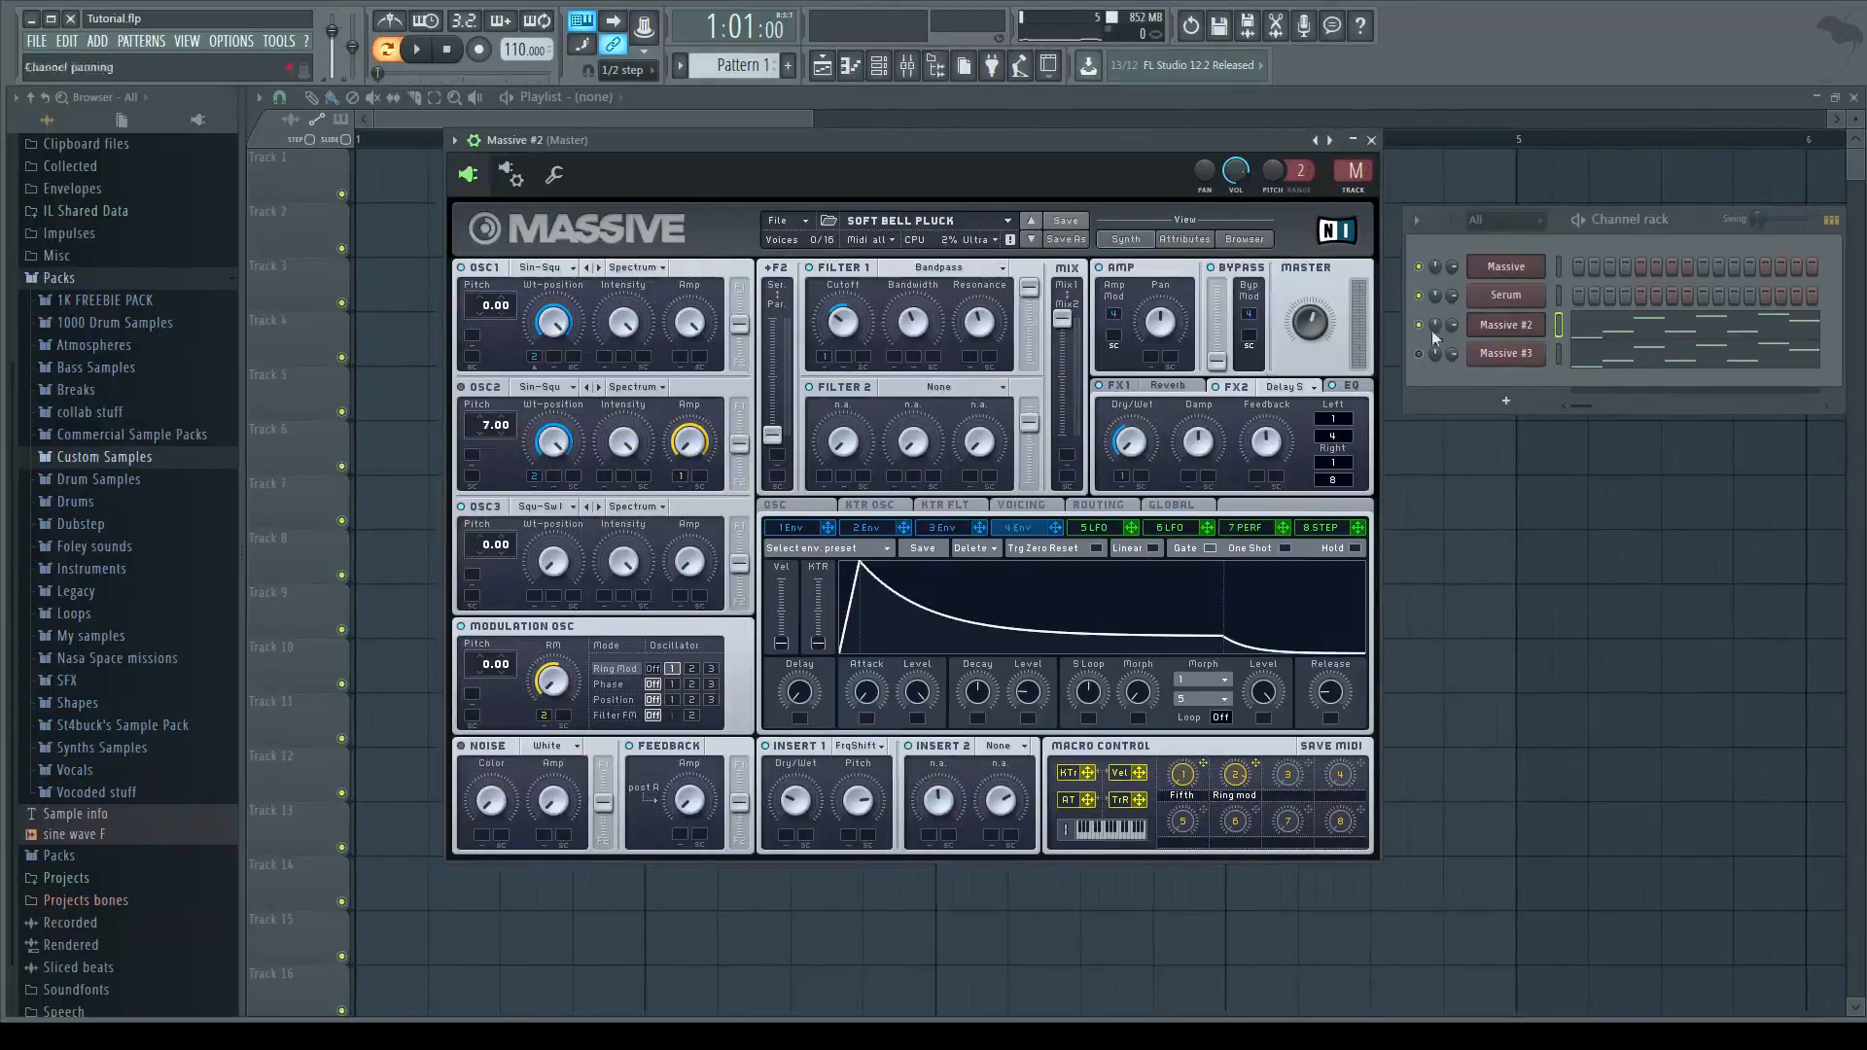
drag(1015, 144, 1023, 151)
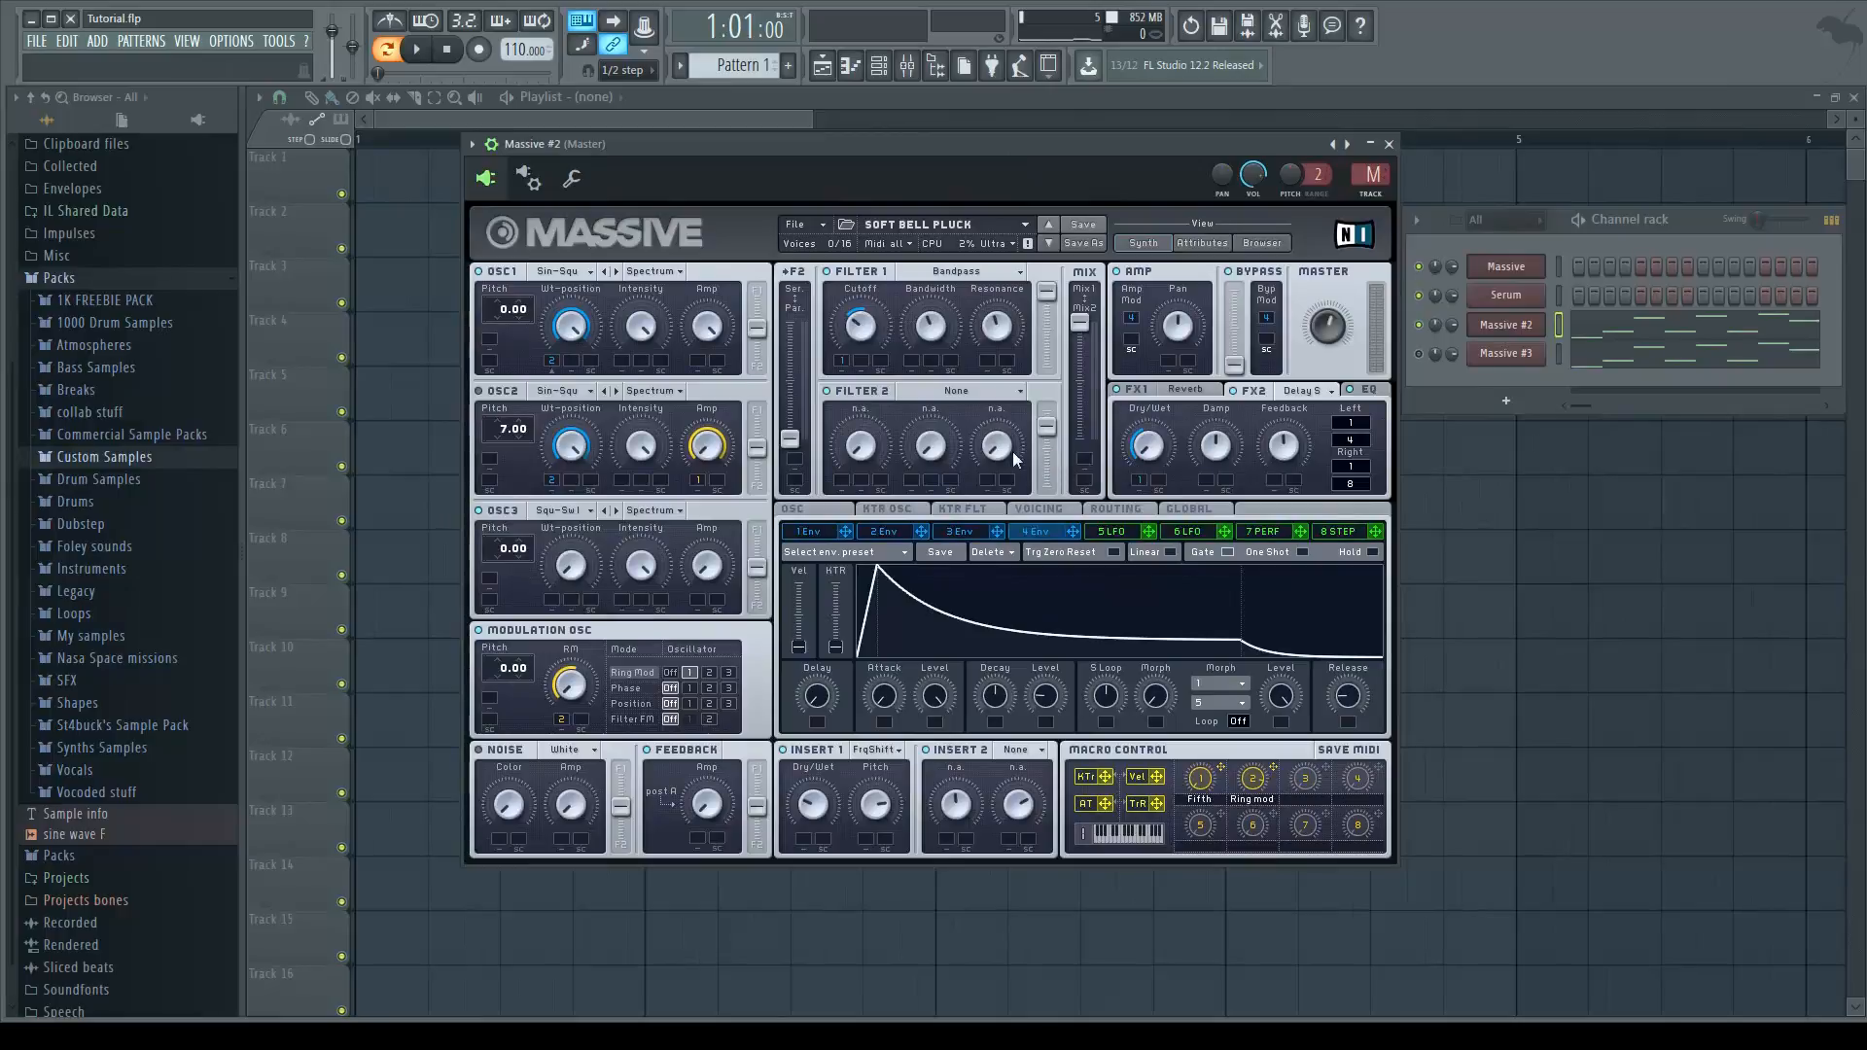
click(583, 274)
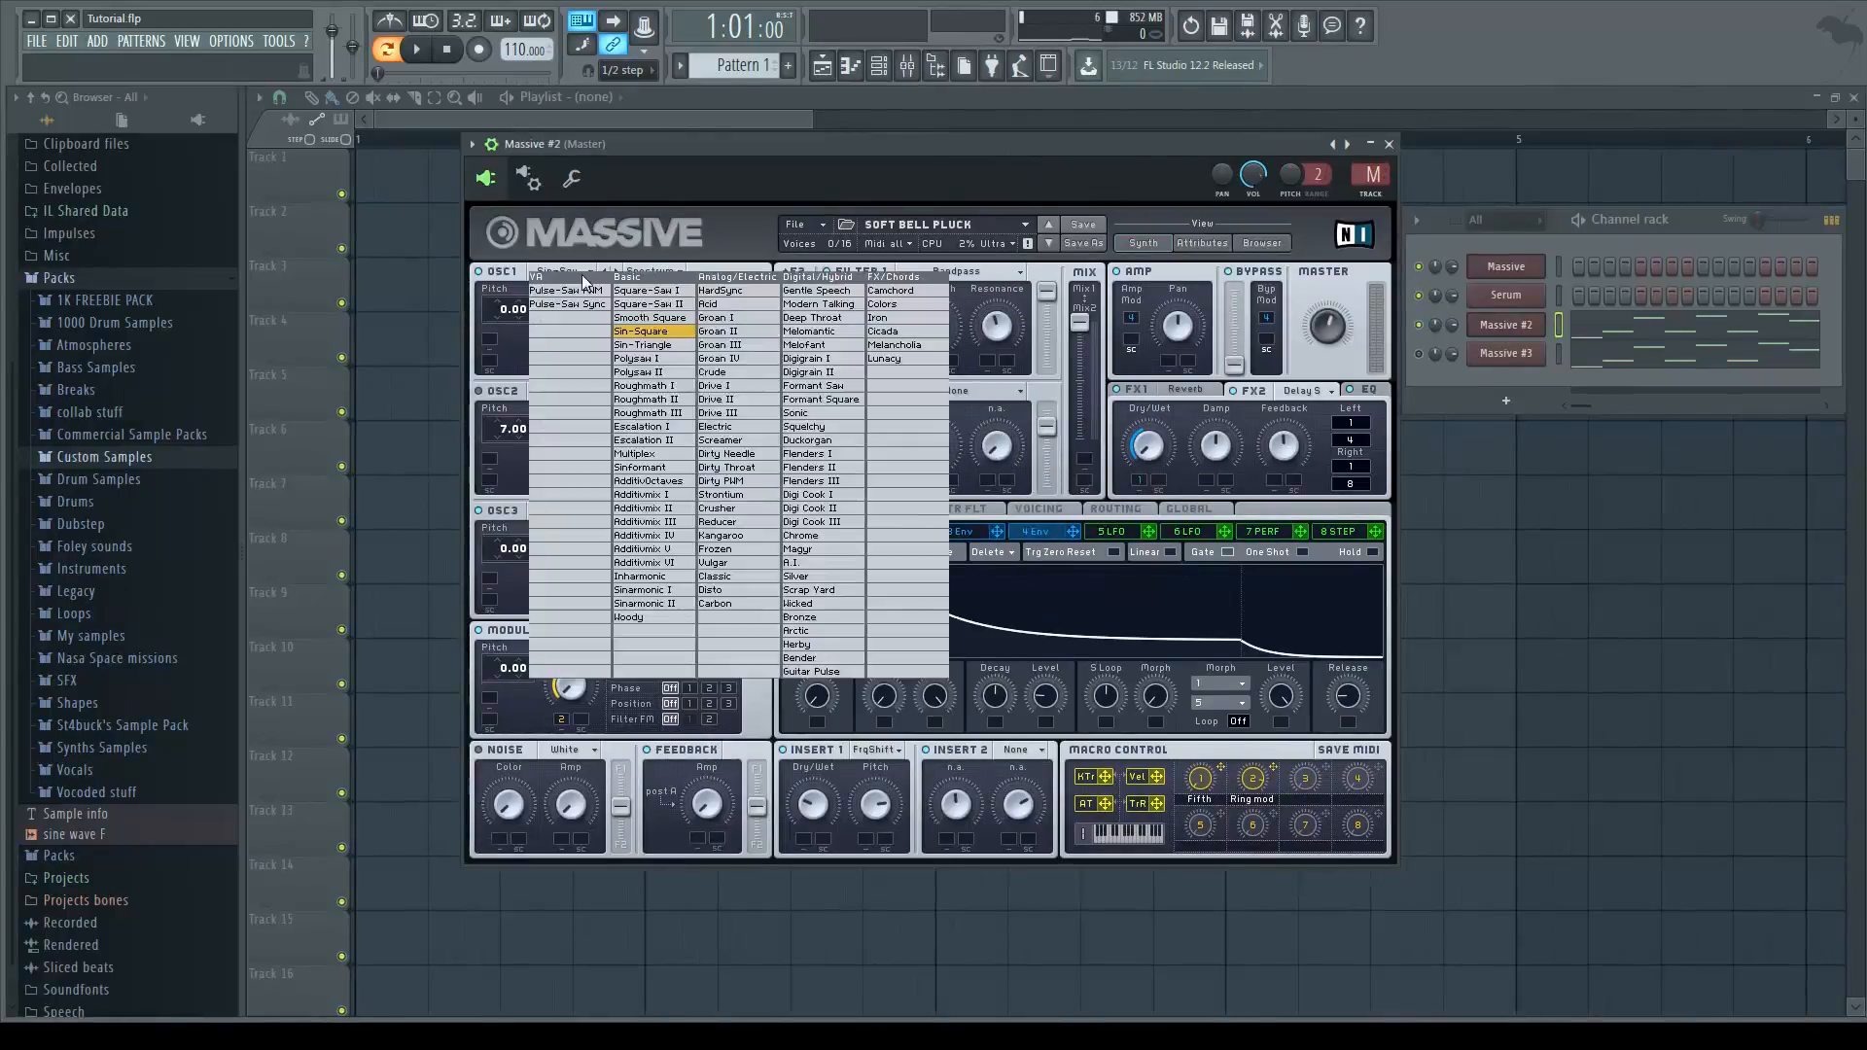
click(679, 335)
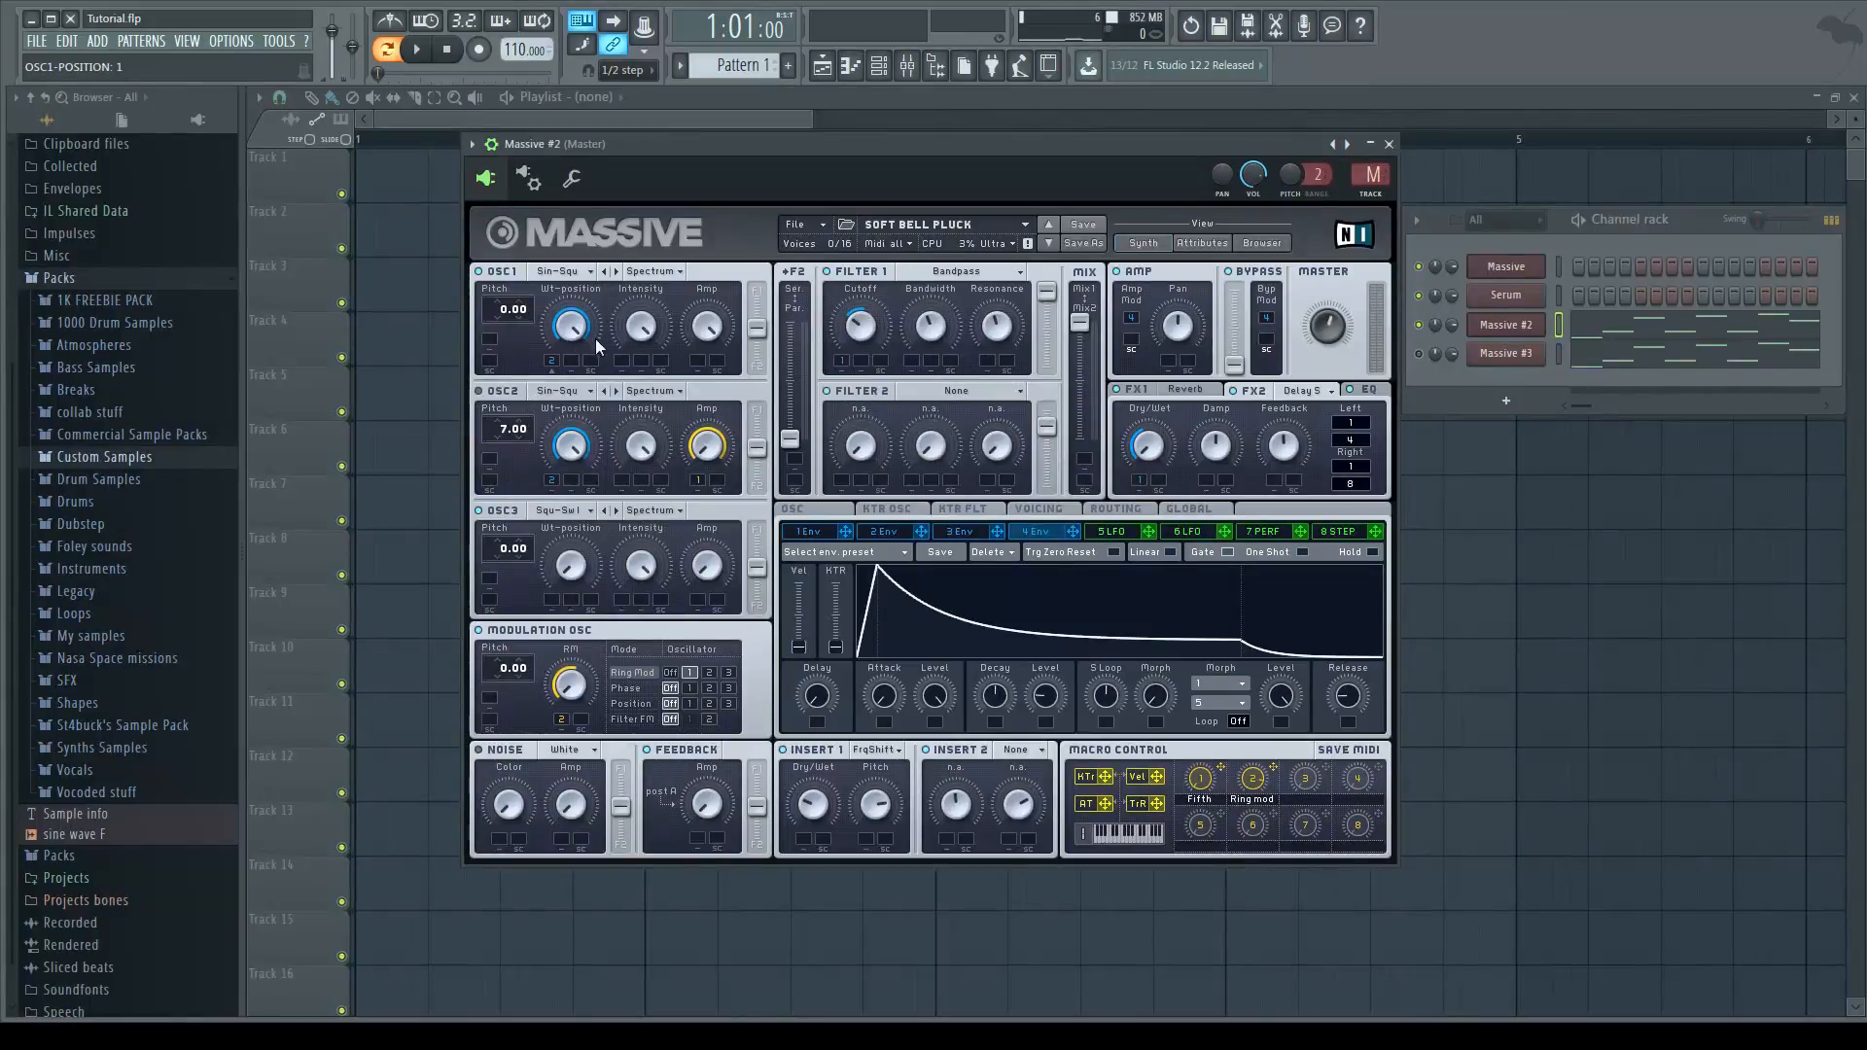
- Examine the FX1 reverb, the envelope 4 and envelope 1 curves, and the Insert 1 frequency shifter settings
click(1201, 395)
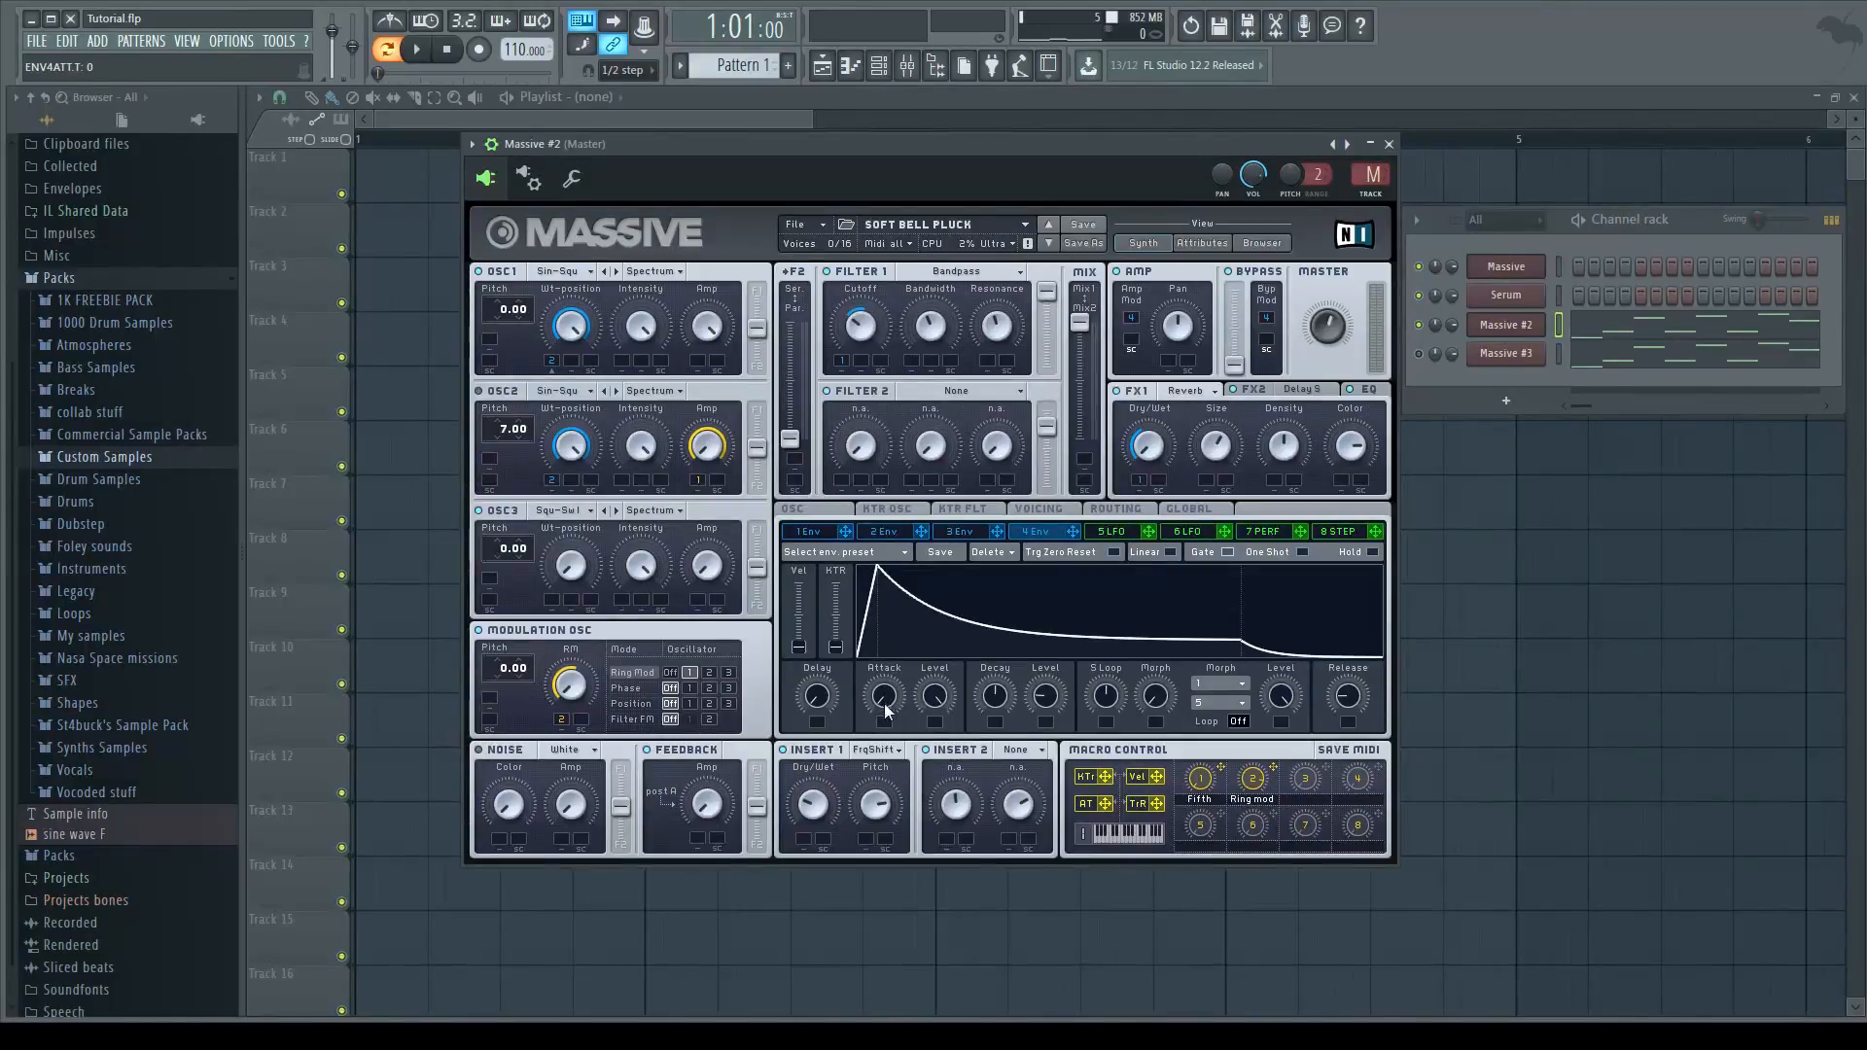
click(1049, 700)
click(815, 534)
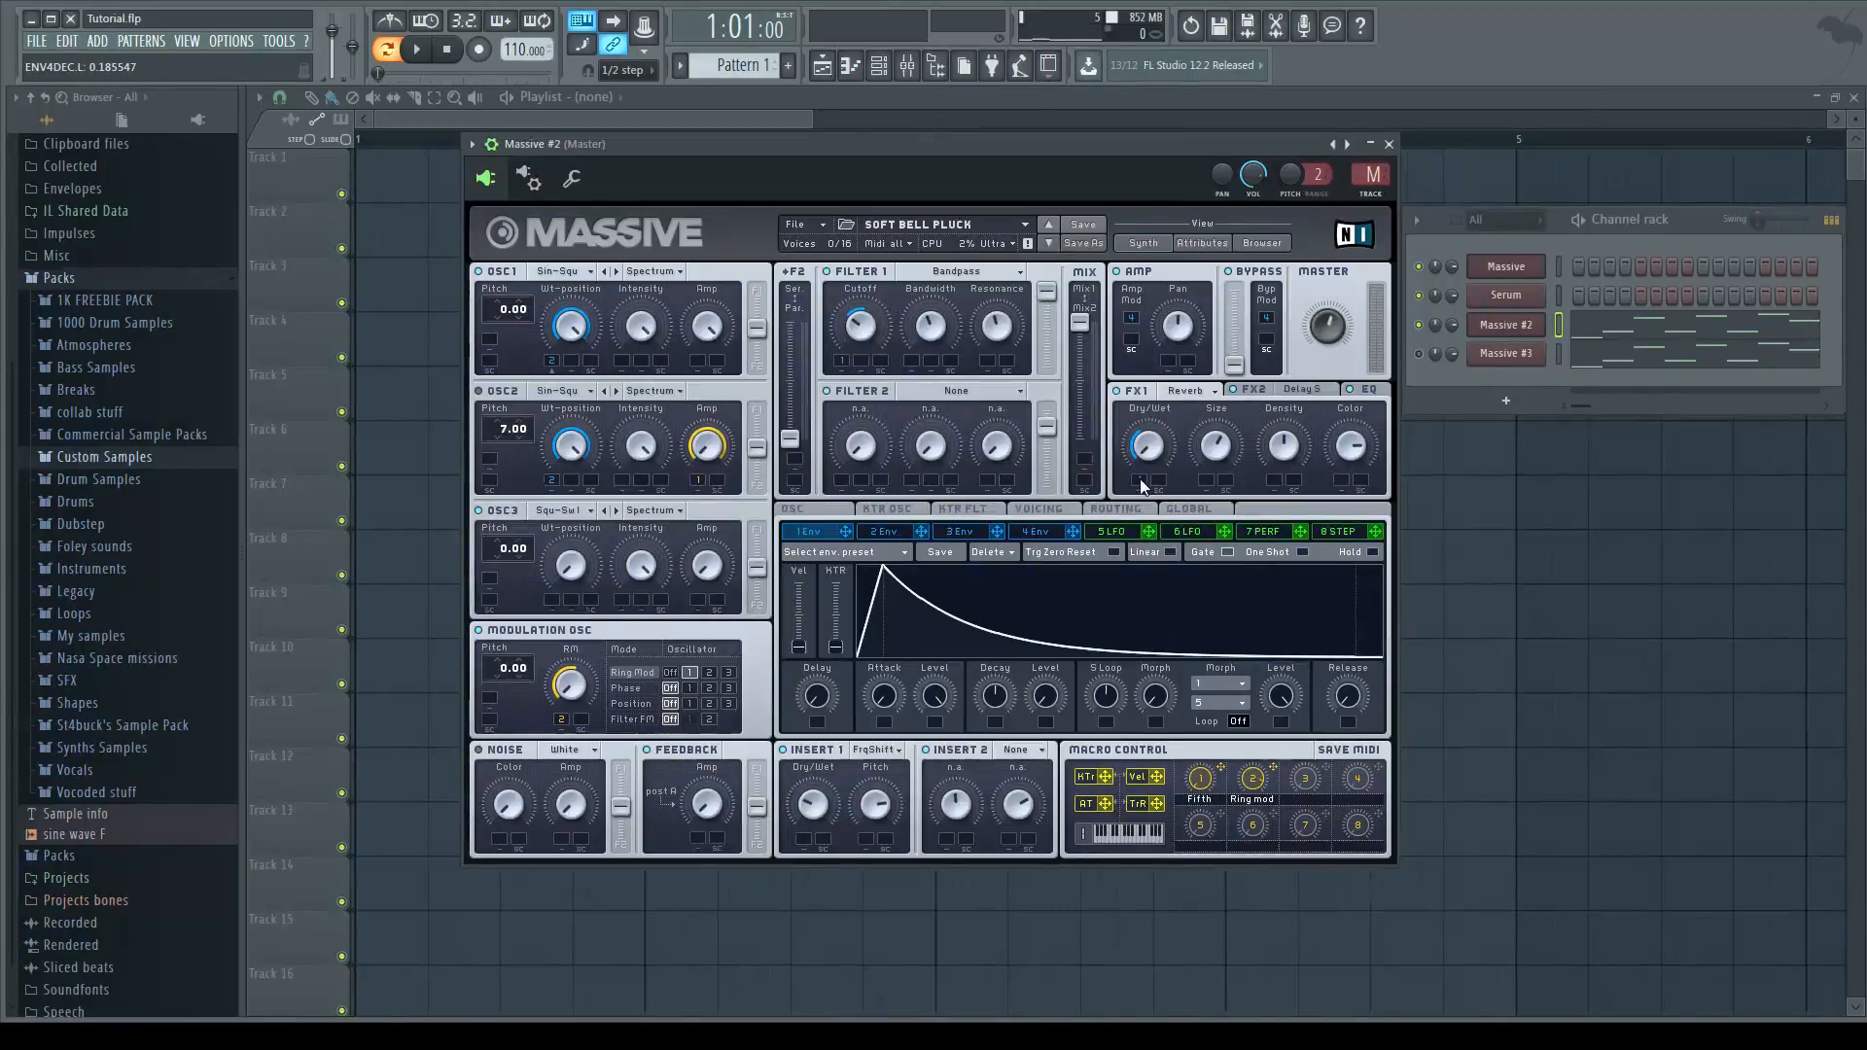
click(1147, 447)
drag(1058, 704, 1060, 758)
click(813, 808)
click(883, 808)
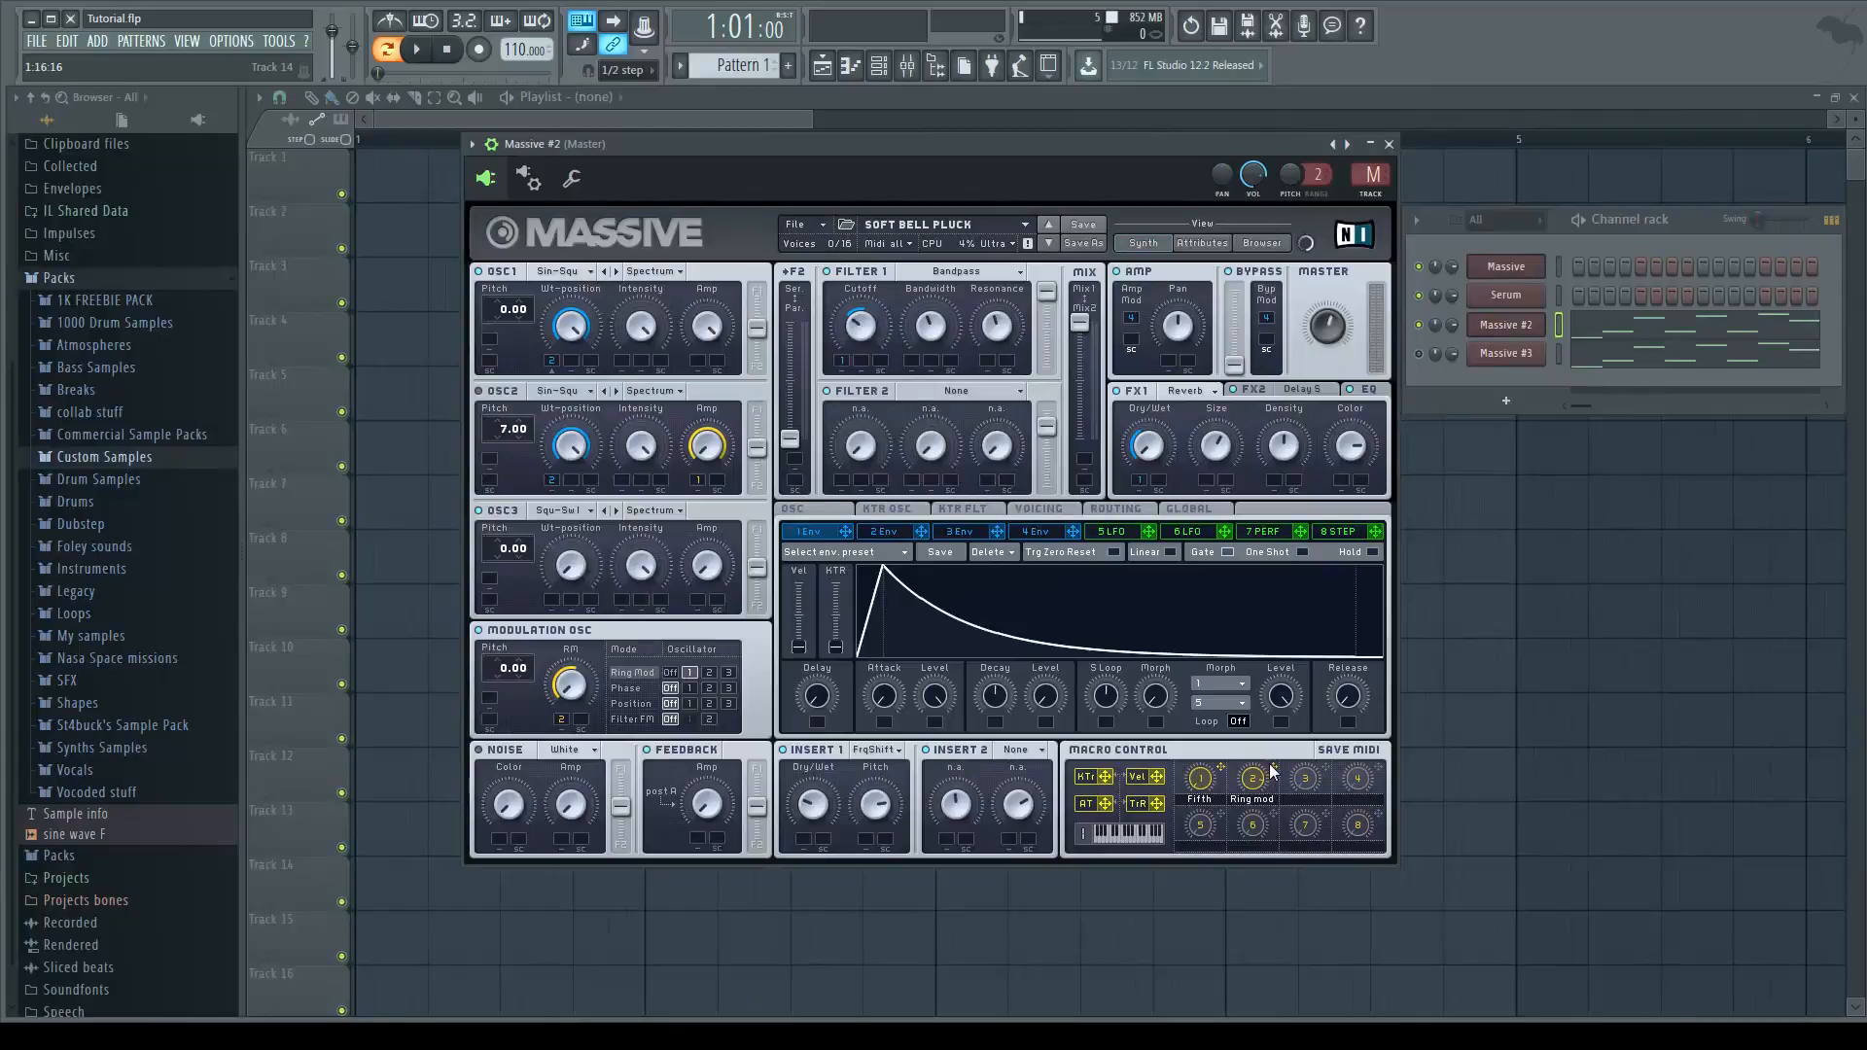
- Audition the Ring mod macro while the pattern plays, bring it down to 0, and stop playback
drag(1260, 777, 1260, 799)
click(416, 49)
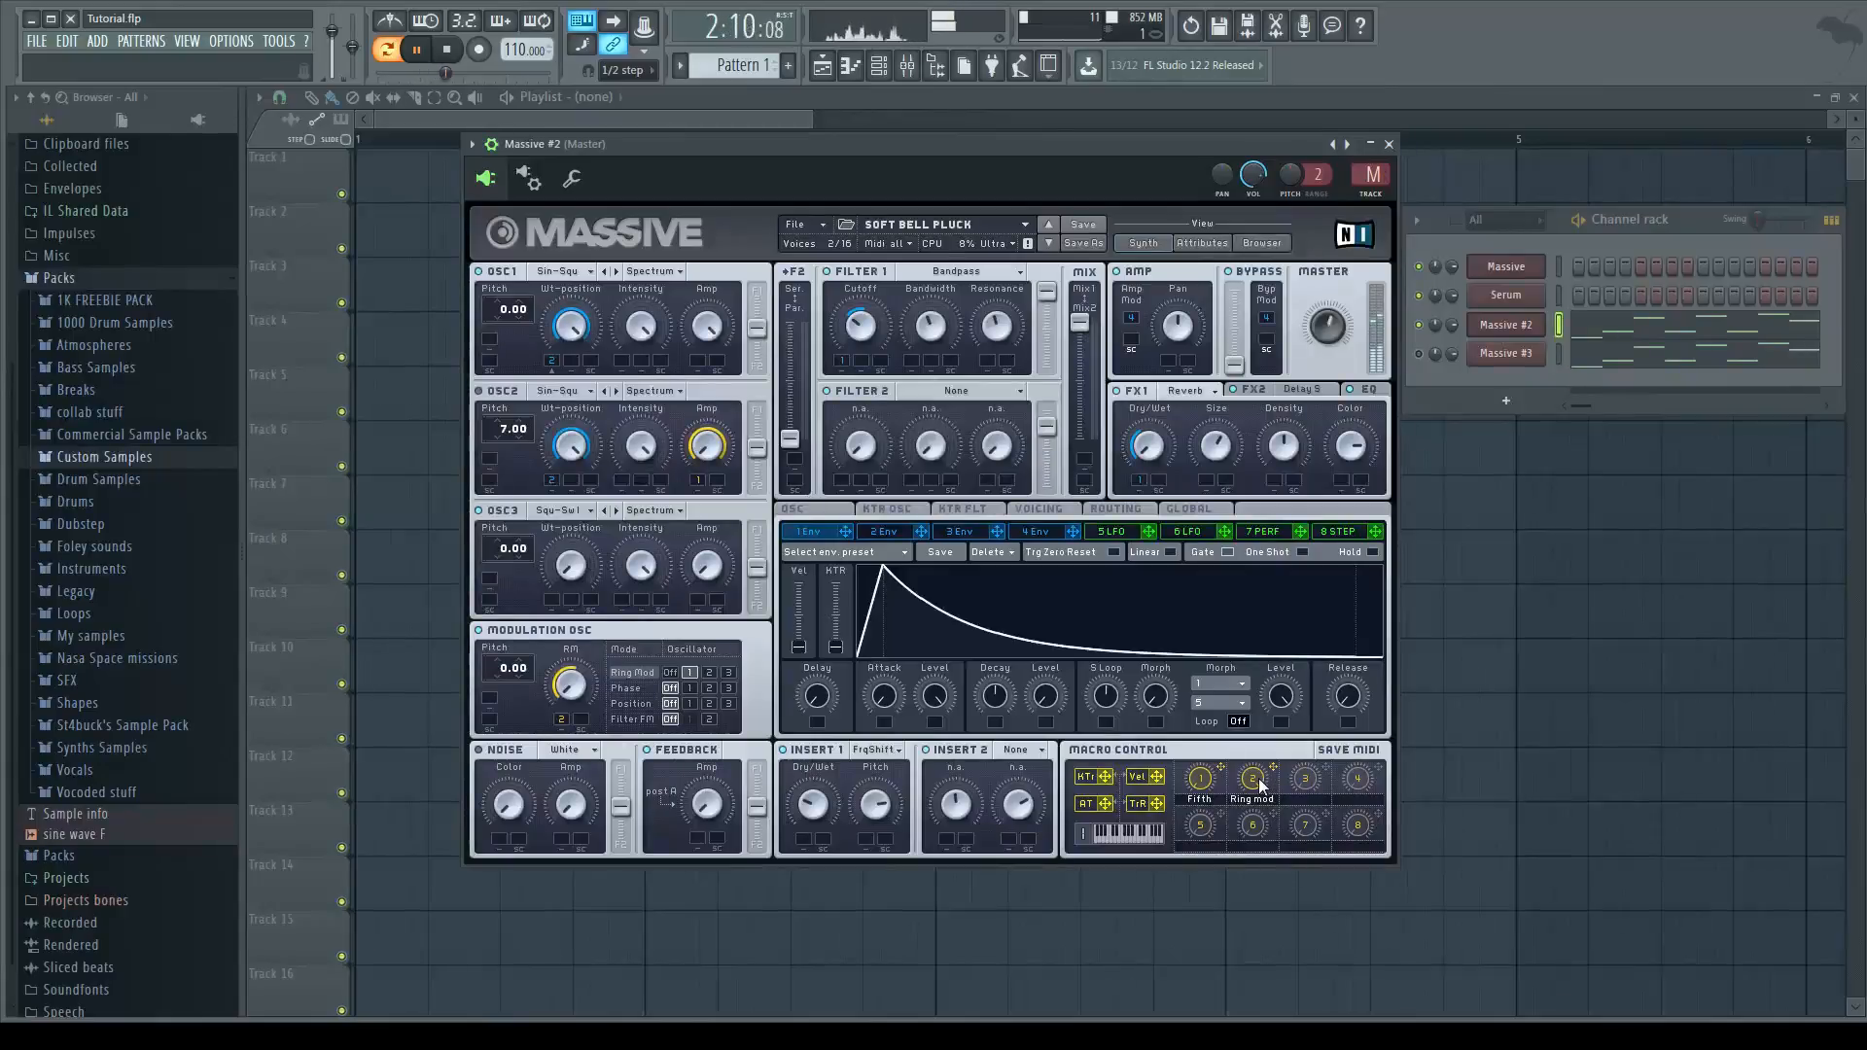
drag(1256, 778, 1304, 971)
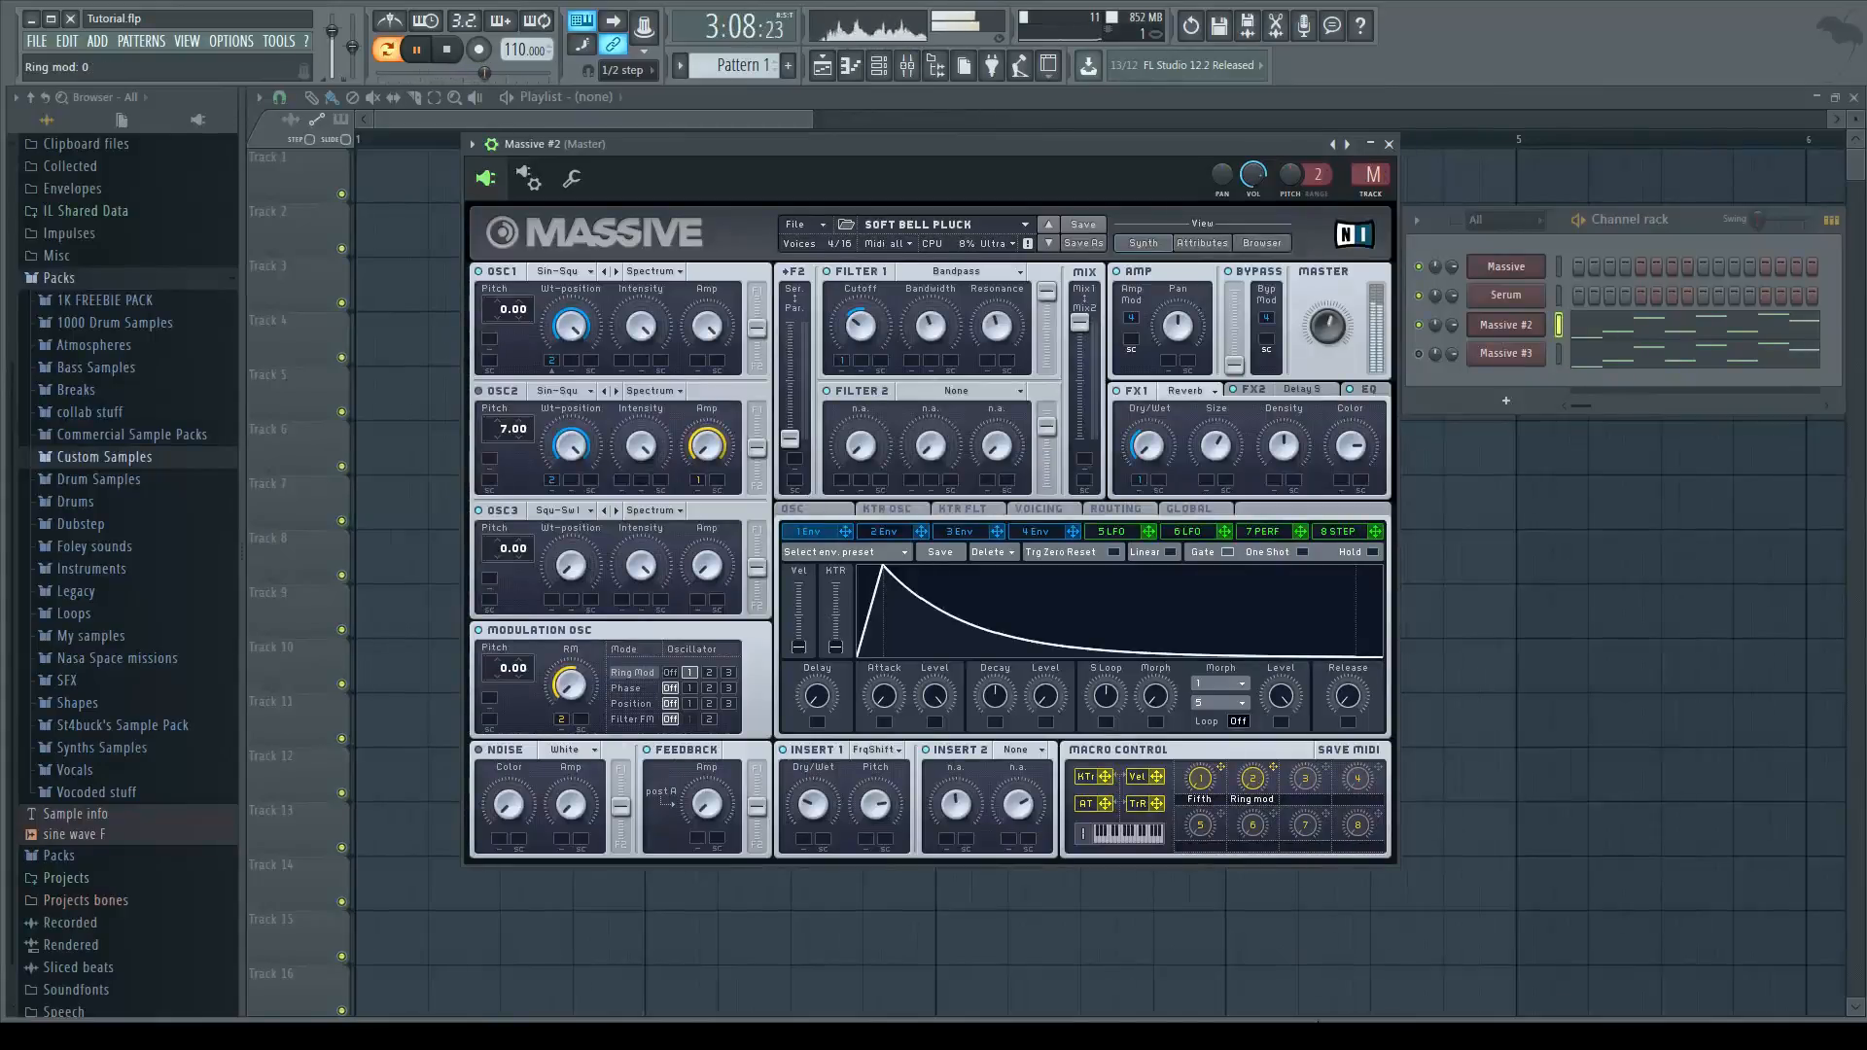
click(416, 54)
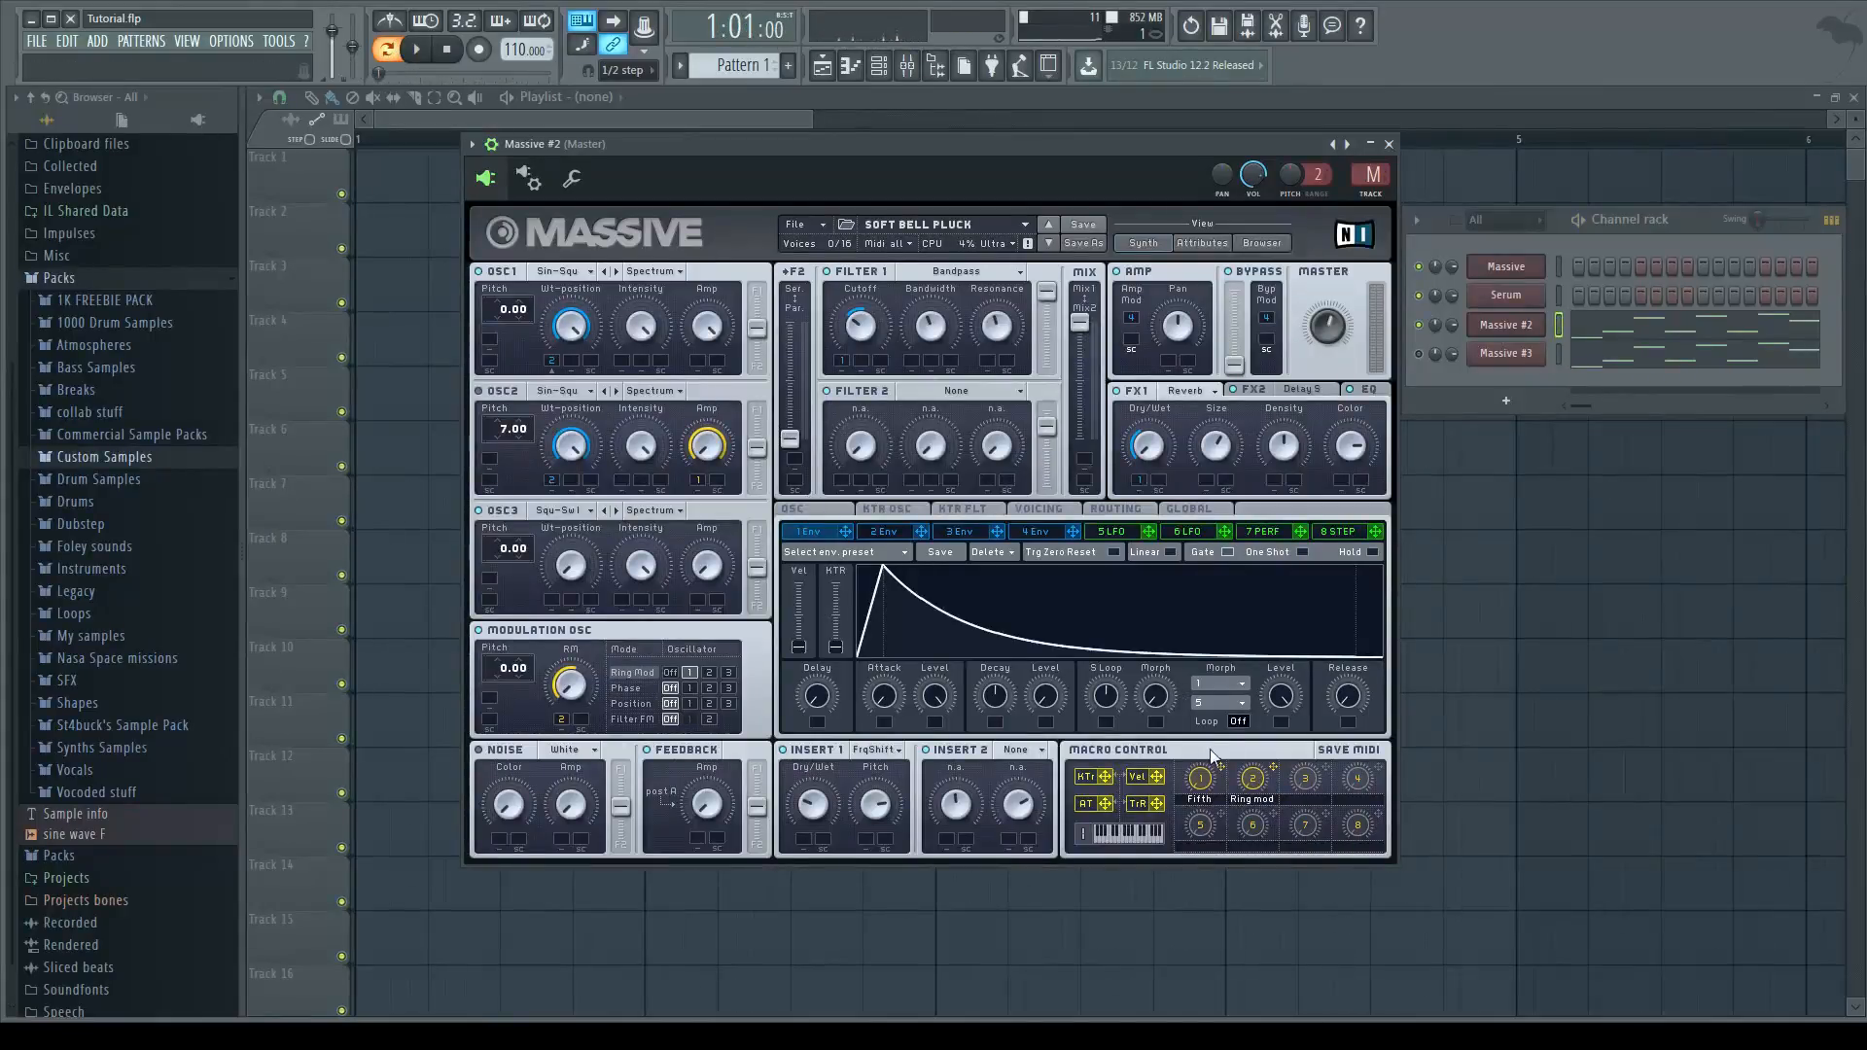
- Display envelope 2 and audition the Fifth macro while the pattern plays
drag(1249, 677, 1301, 937)
click(874, 531)
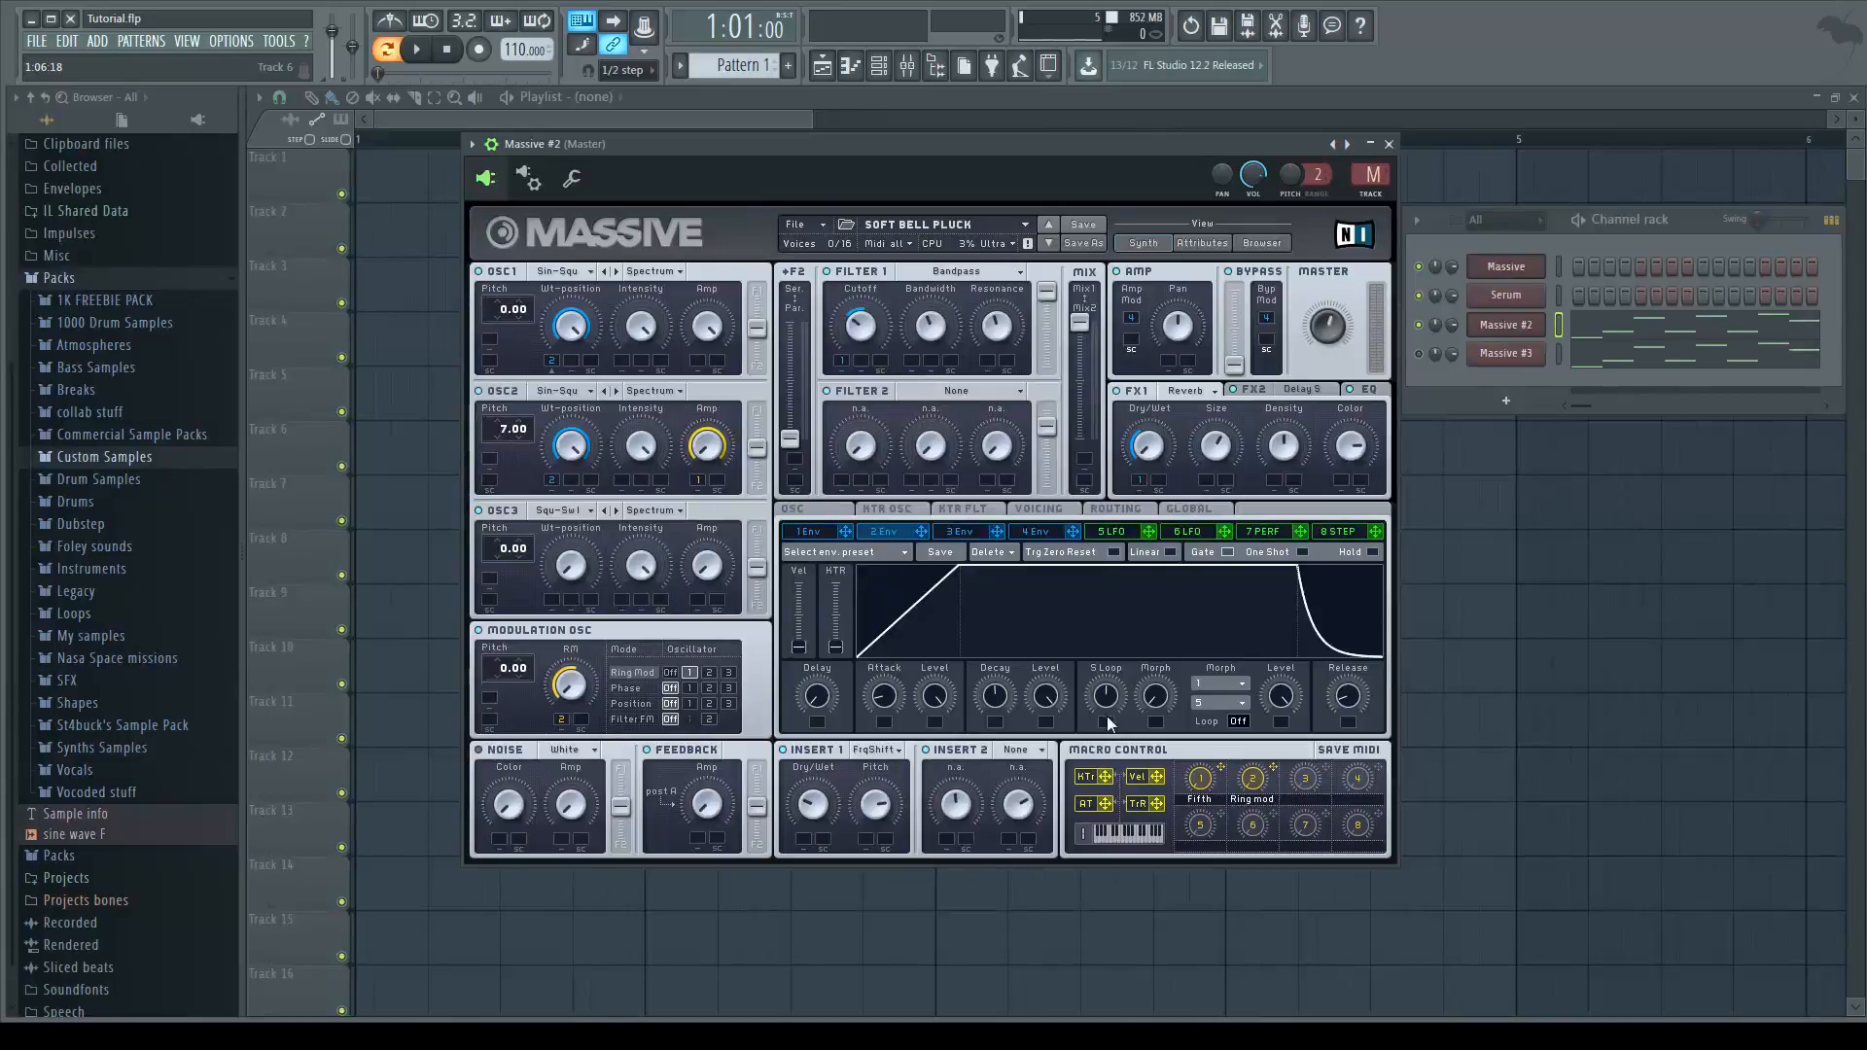
click(420, 51)
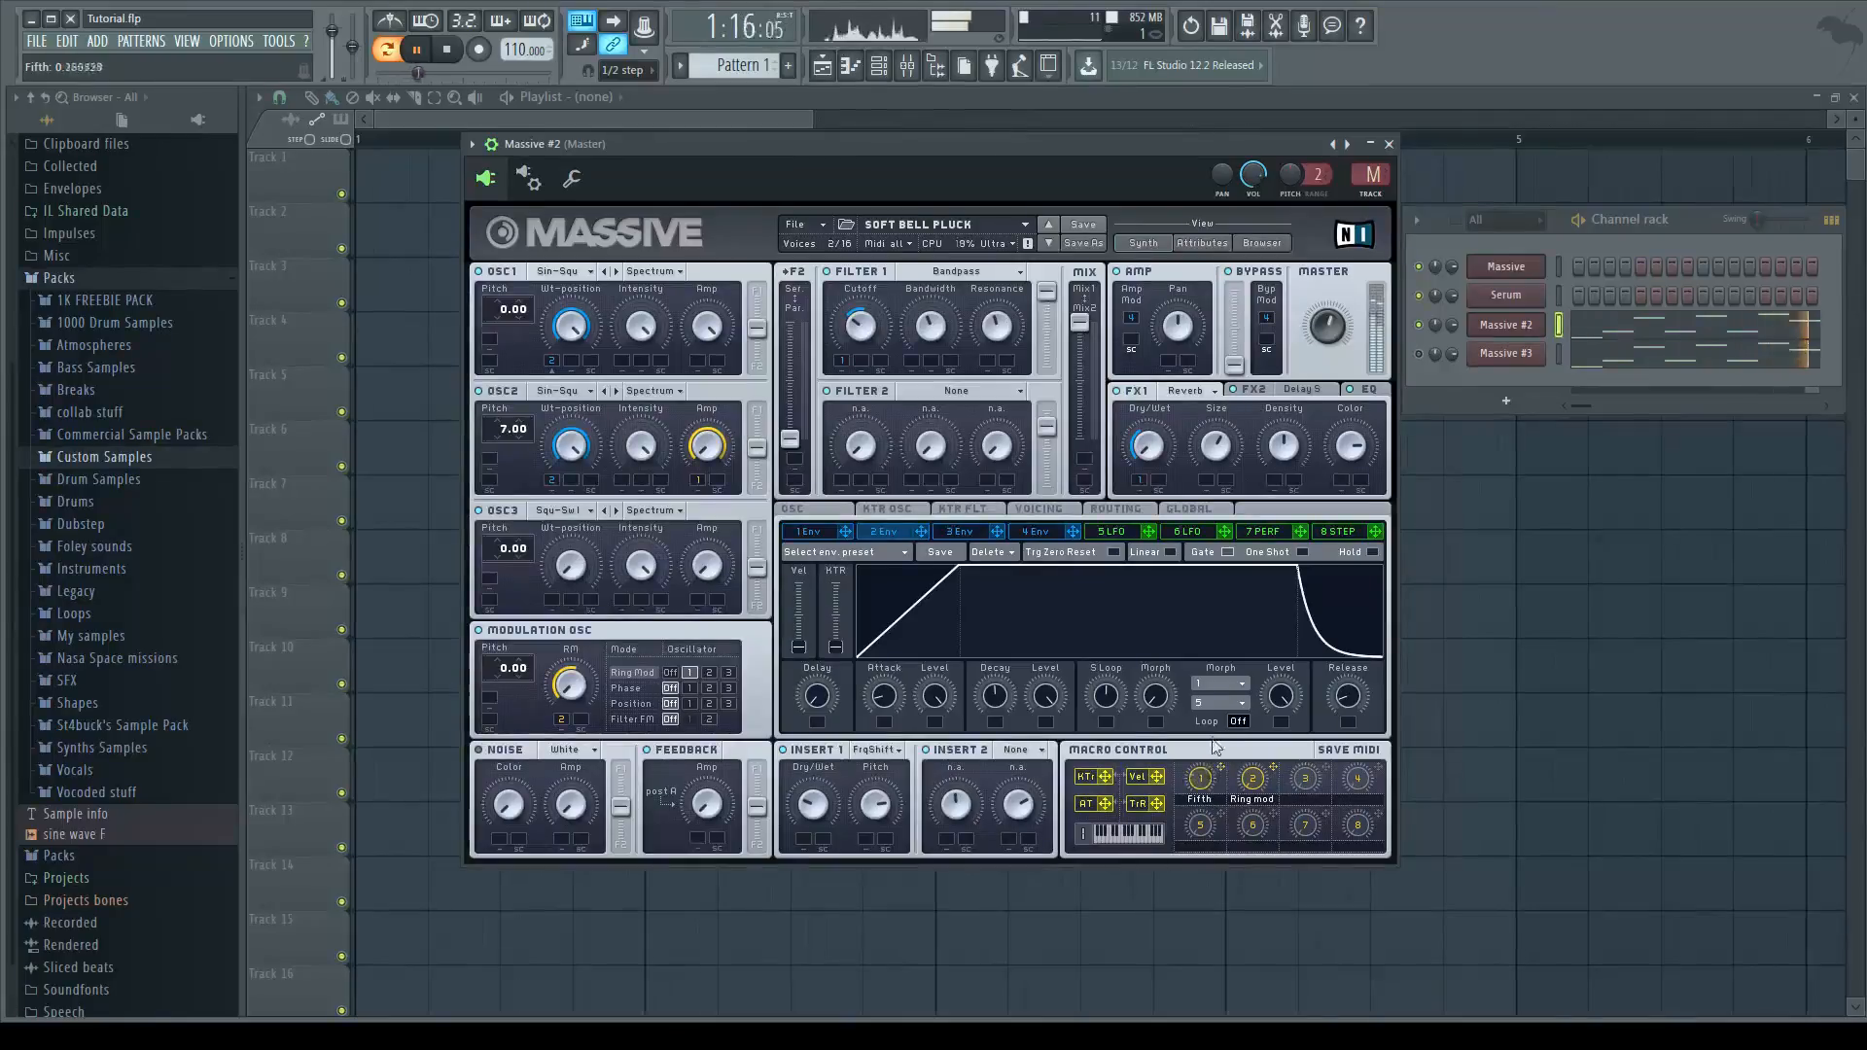
drag(1210, 775, 1226, 673)
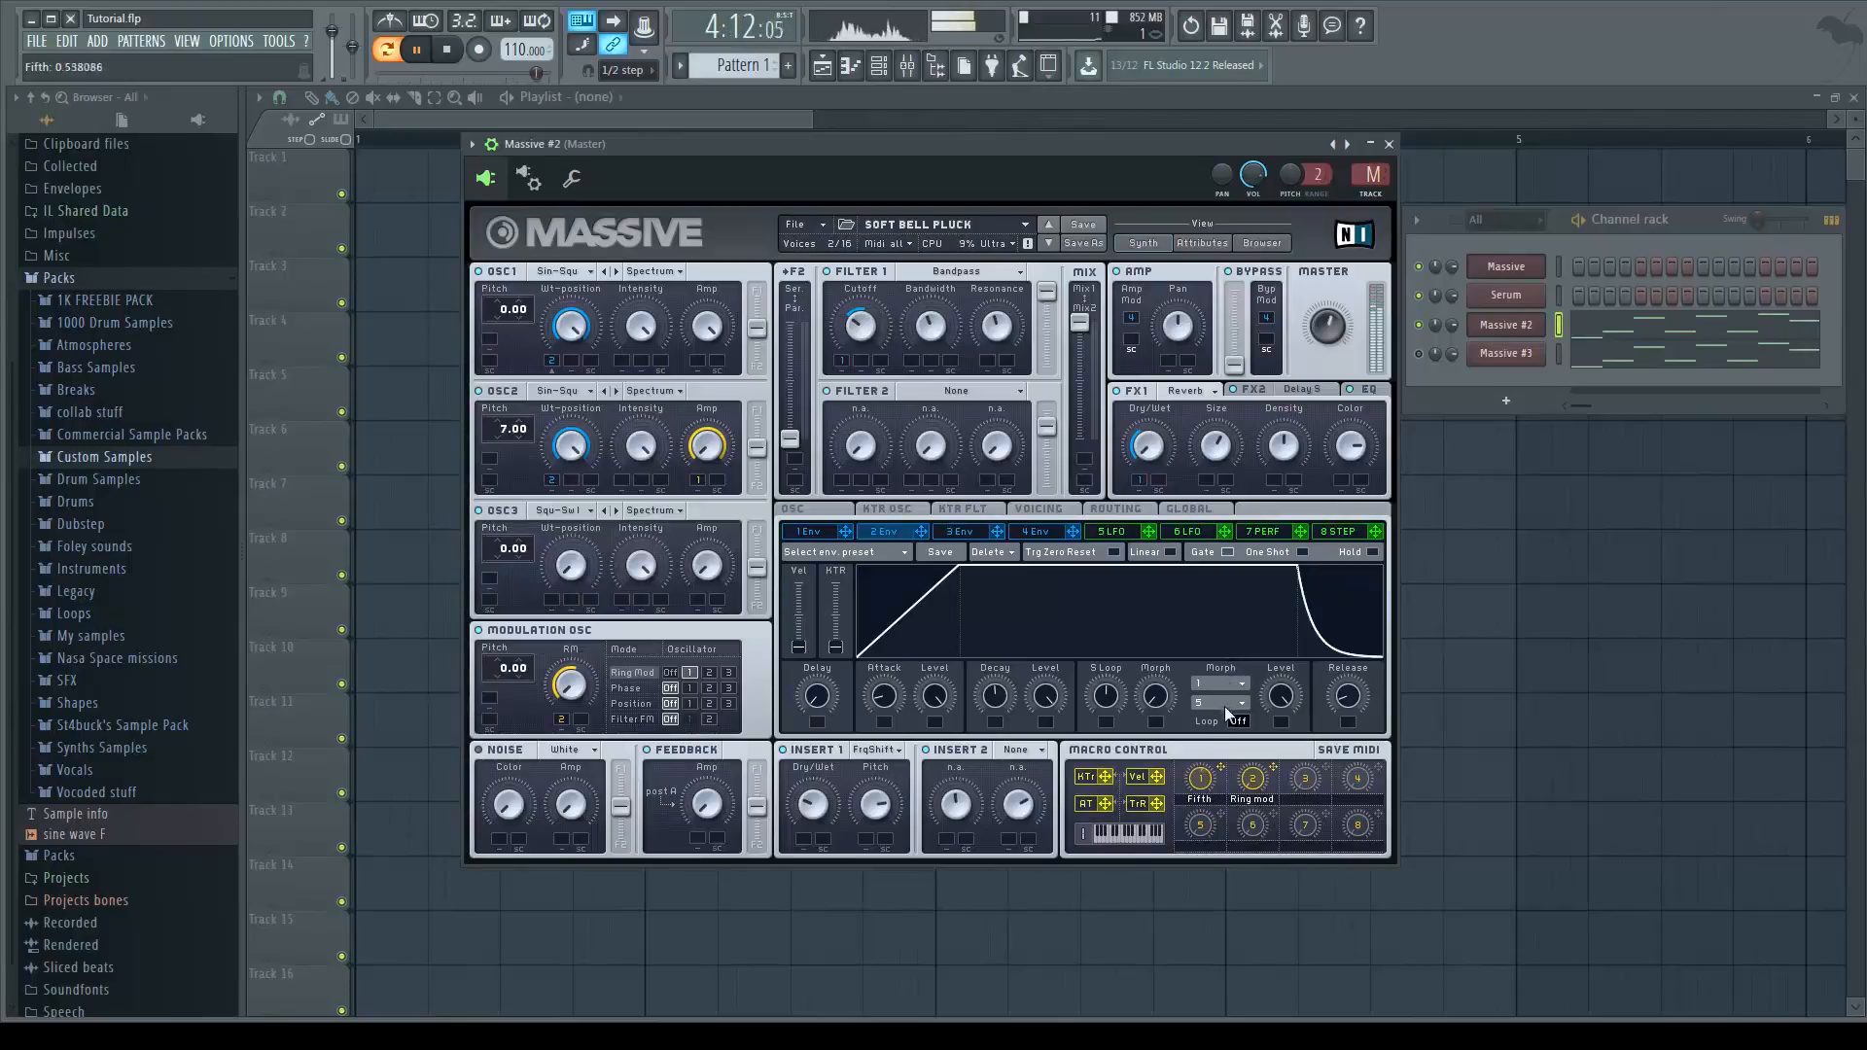
click(443, 54)
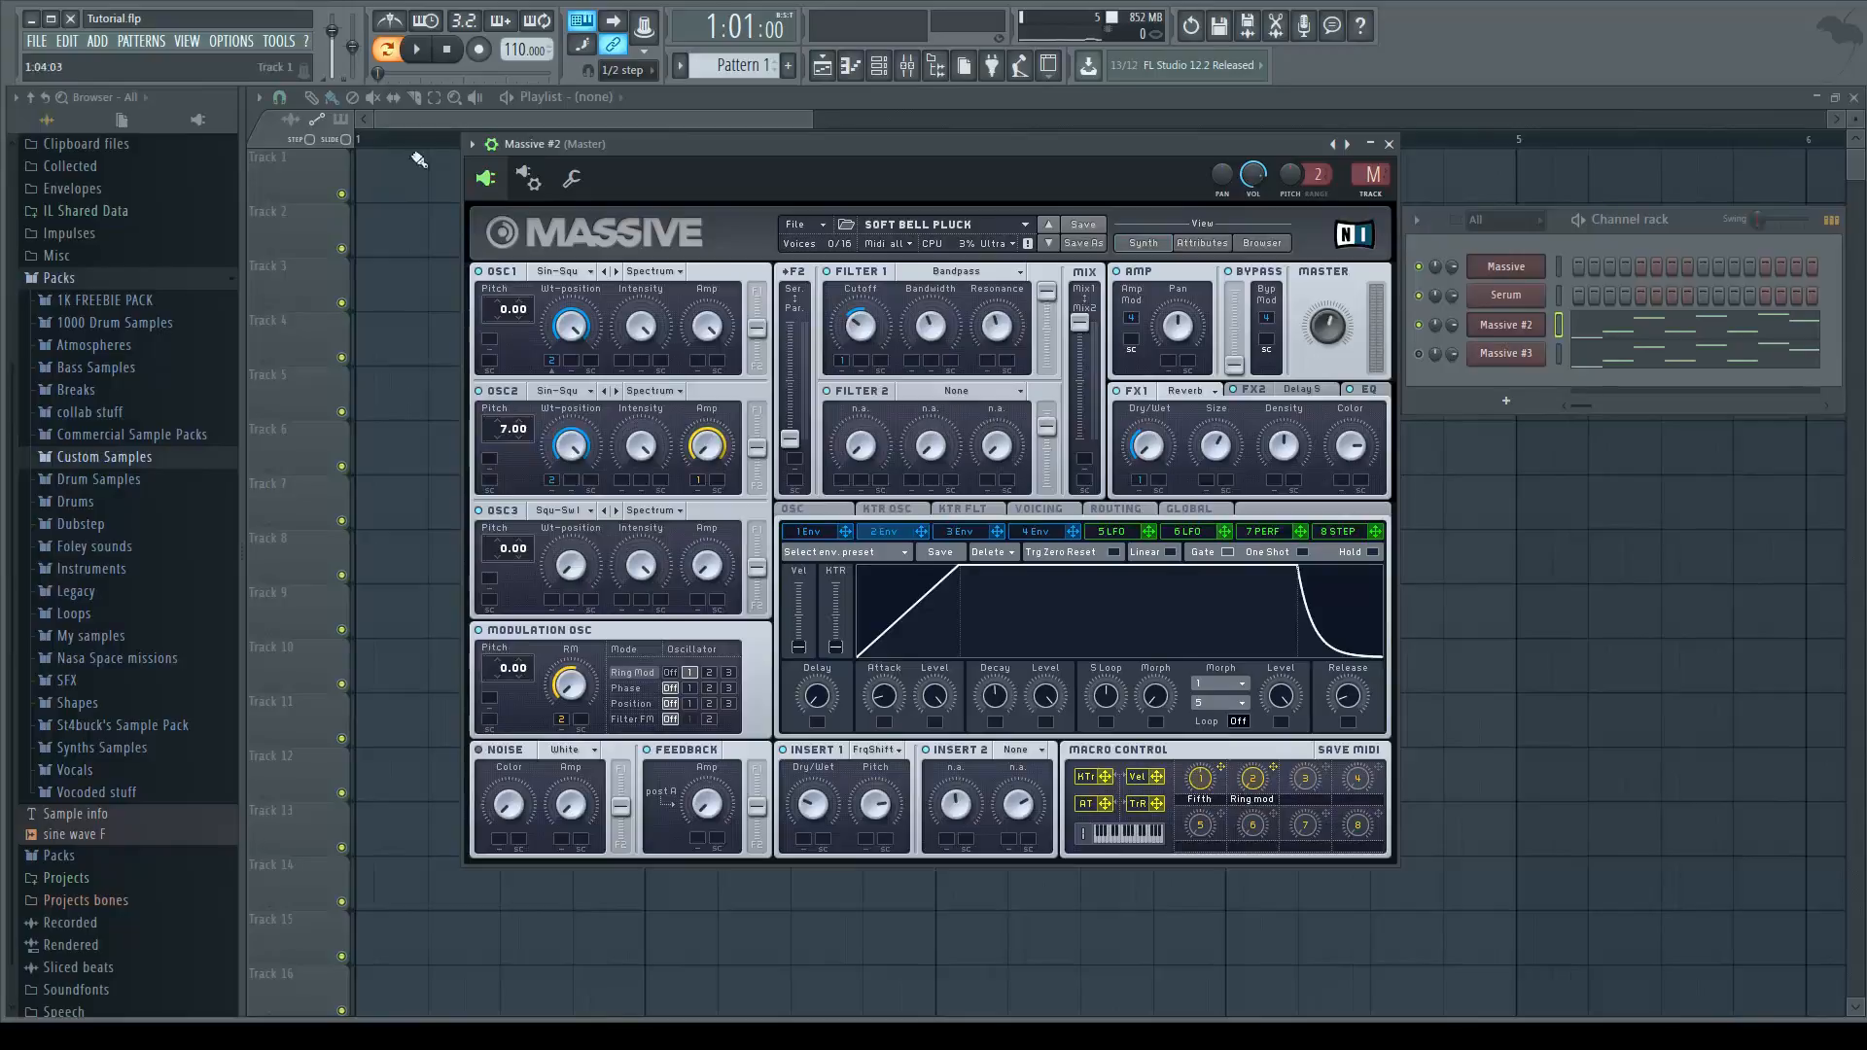
click(420, 59)
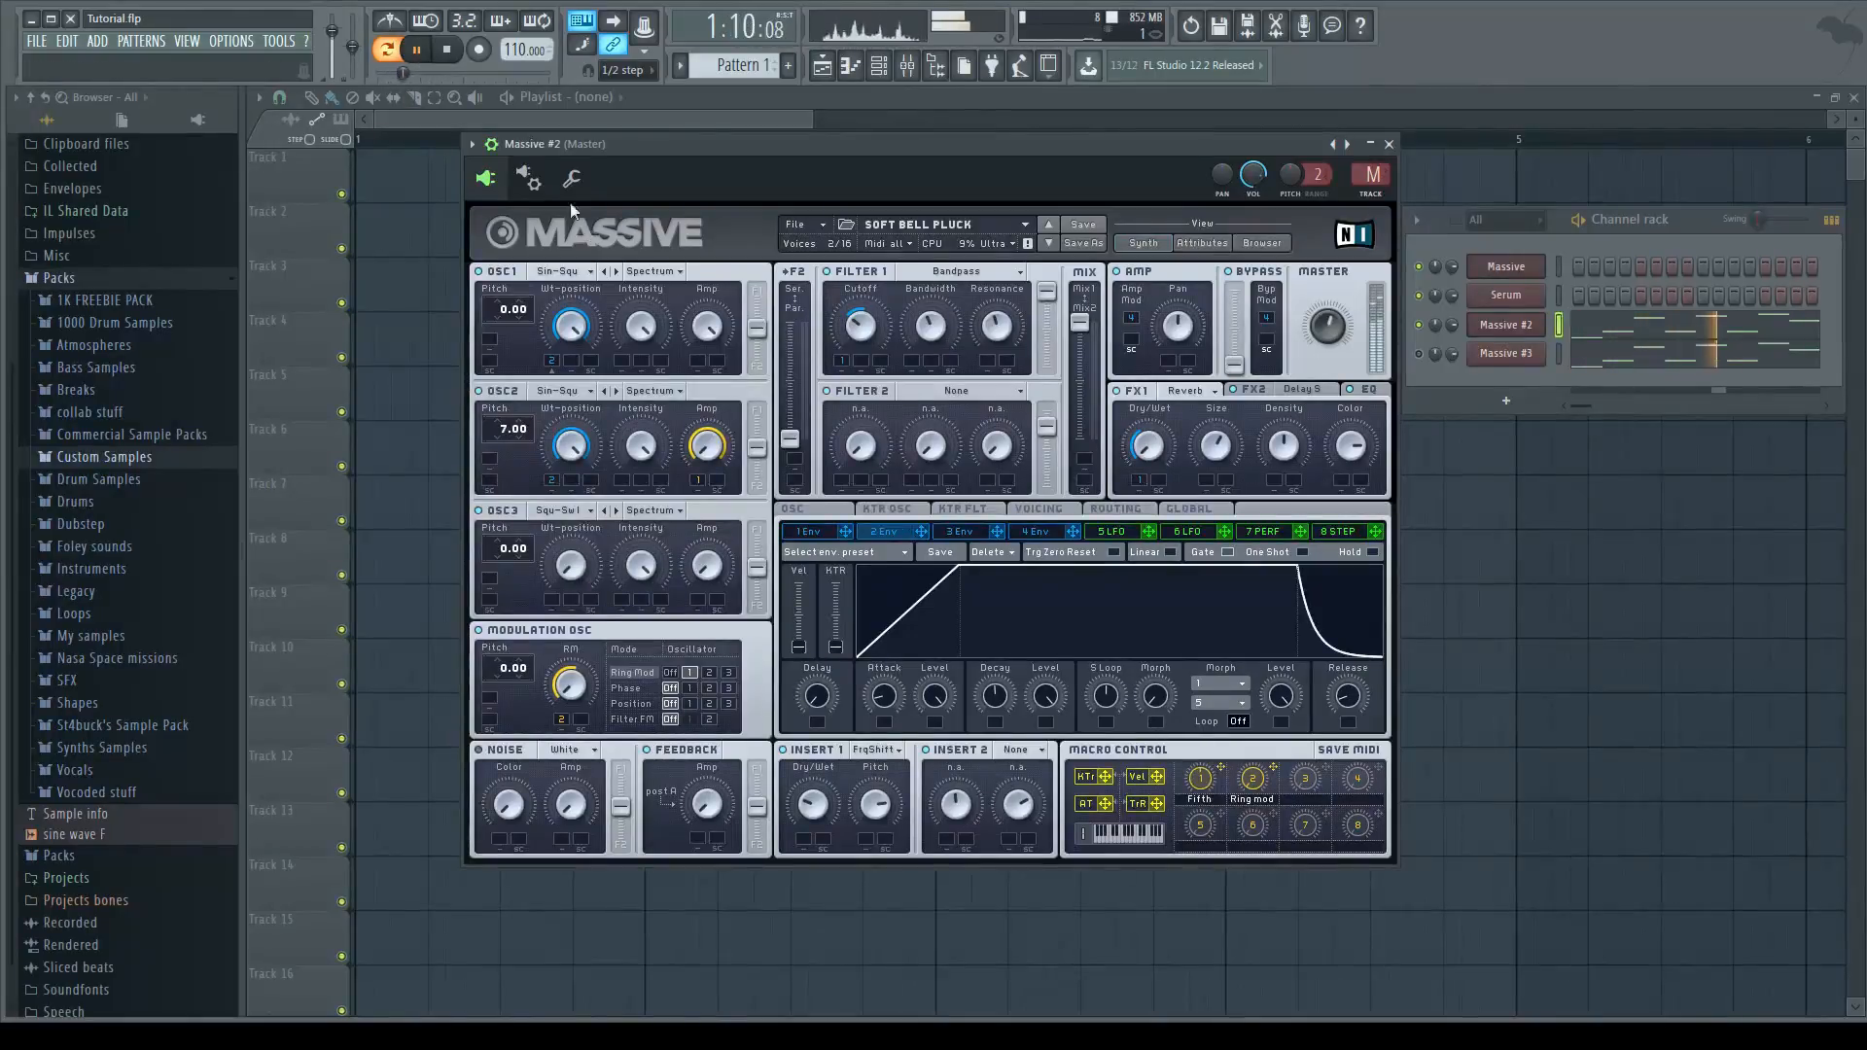
click(463, 66)
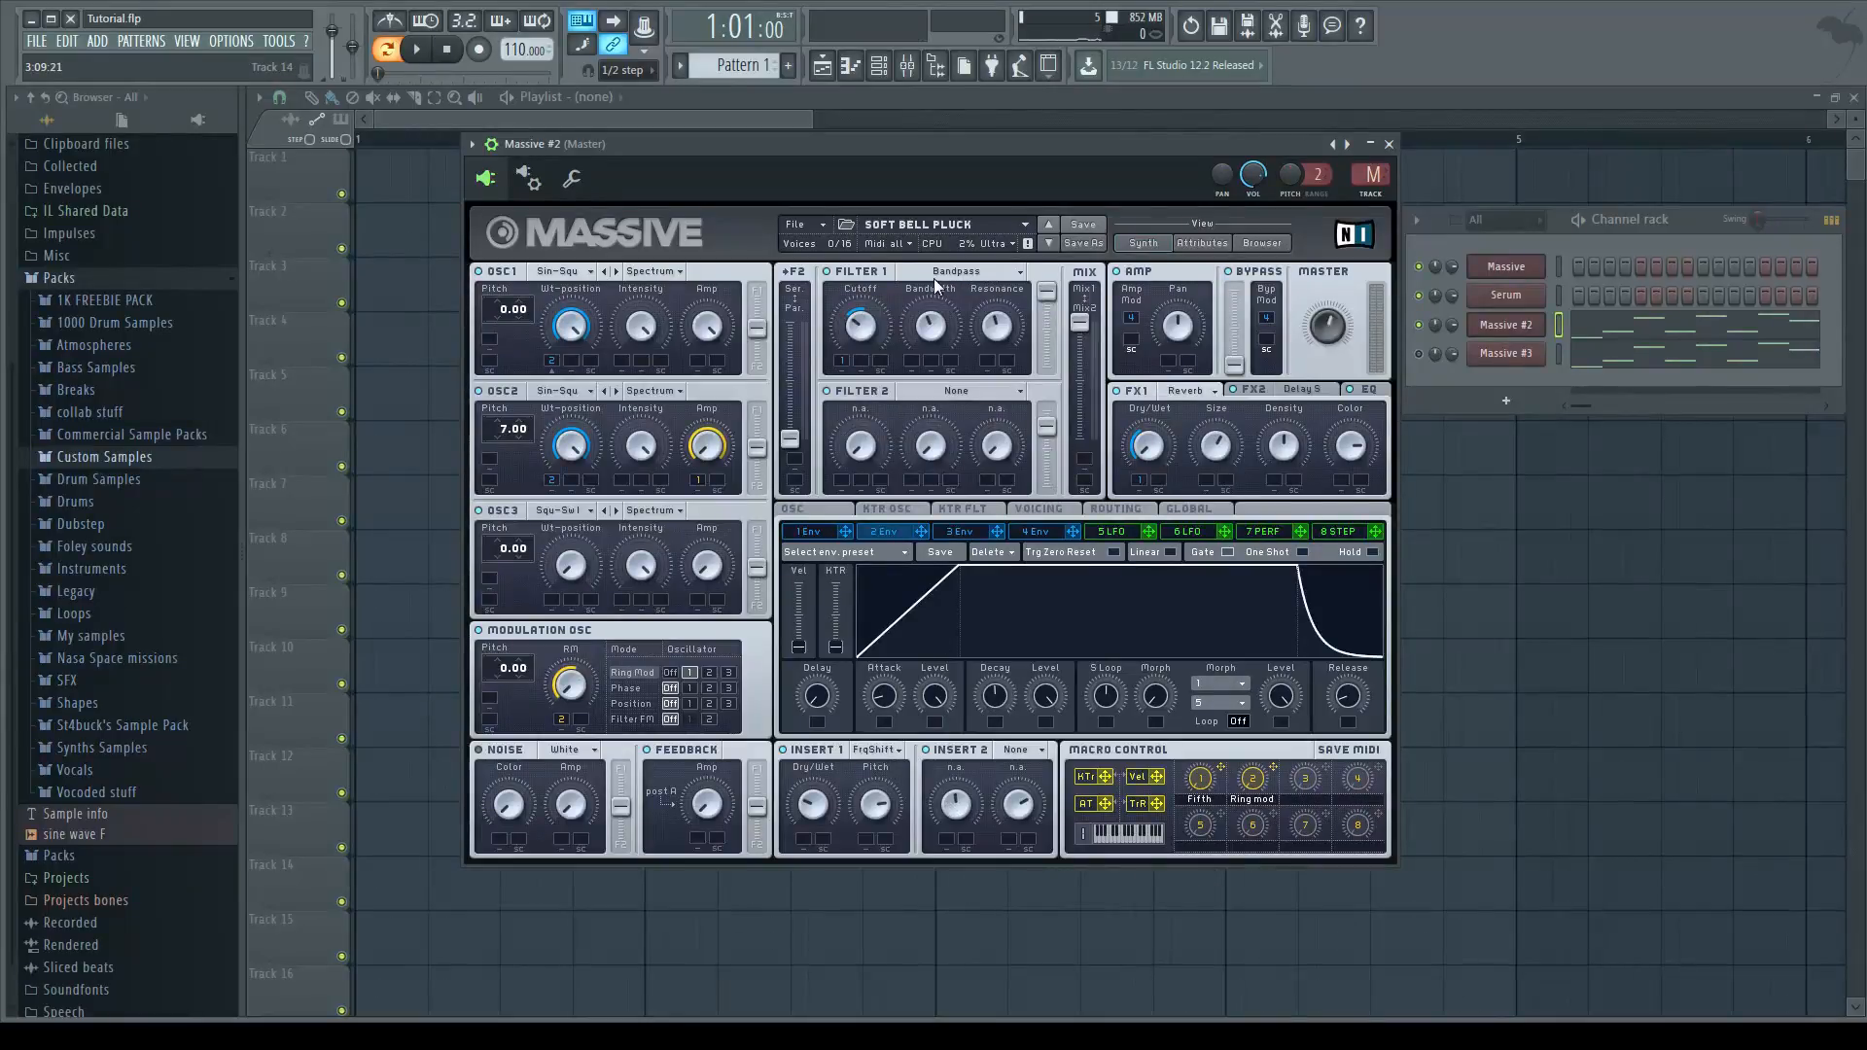
- Review the Filter 1 type options without changing the Bandpass selection, and check its cutoff
click(972, 271)
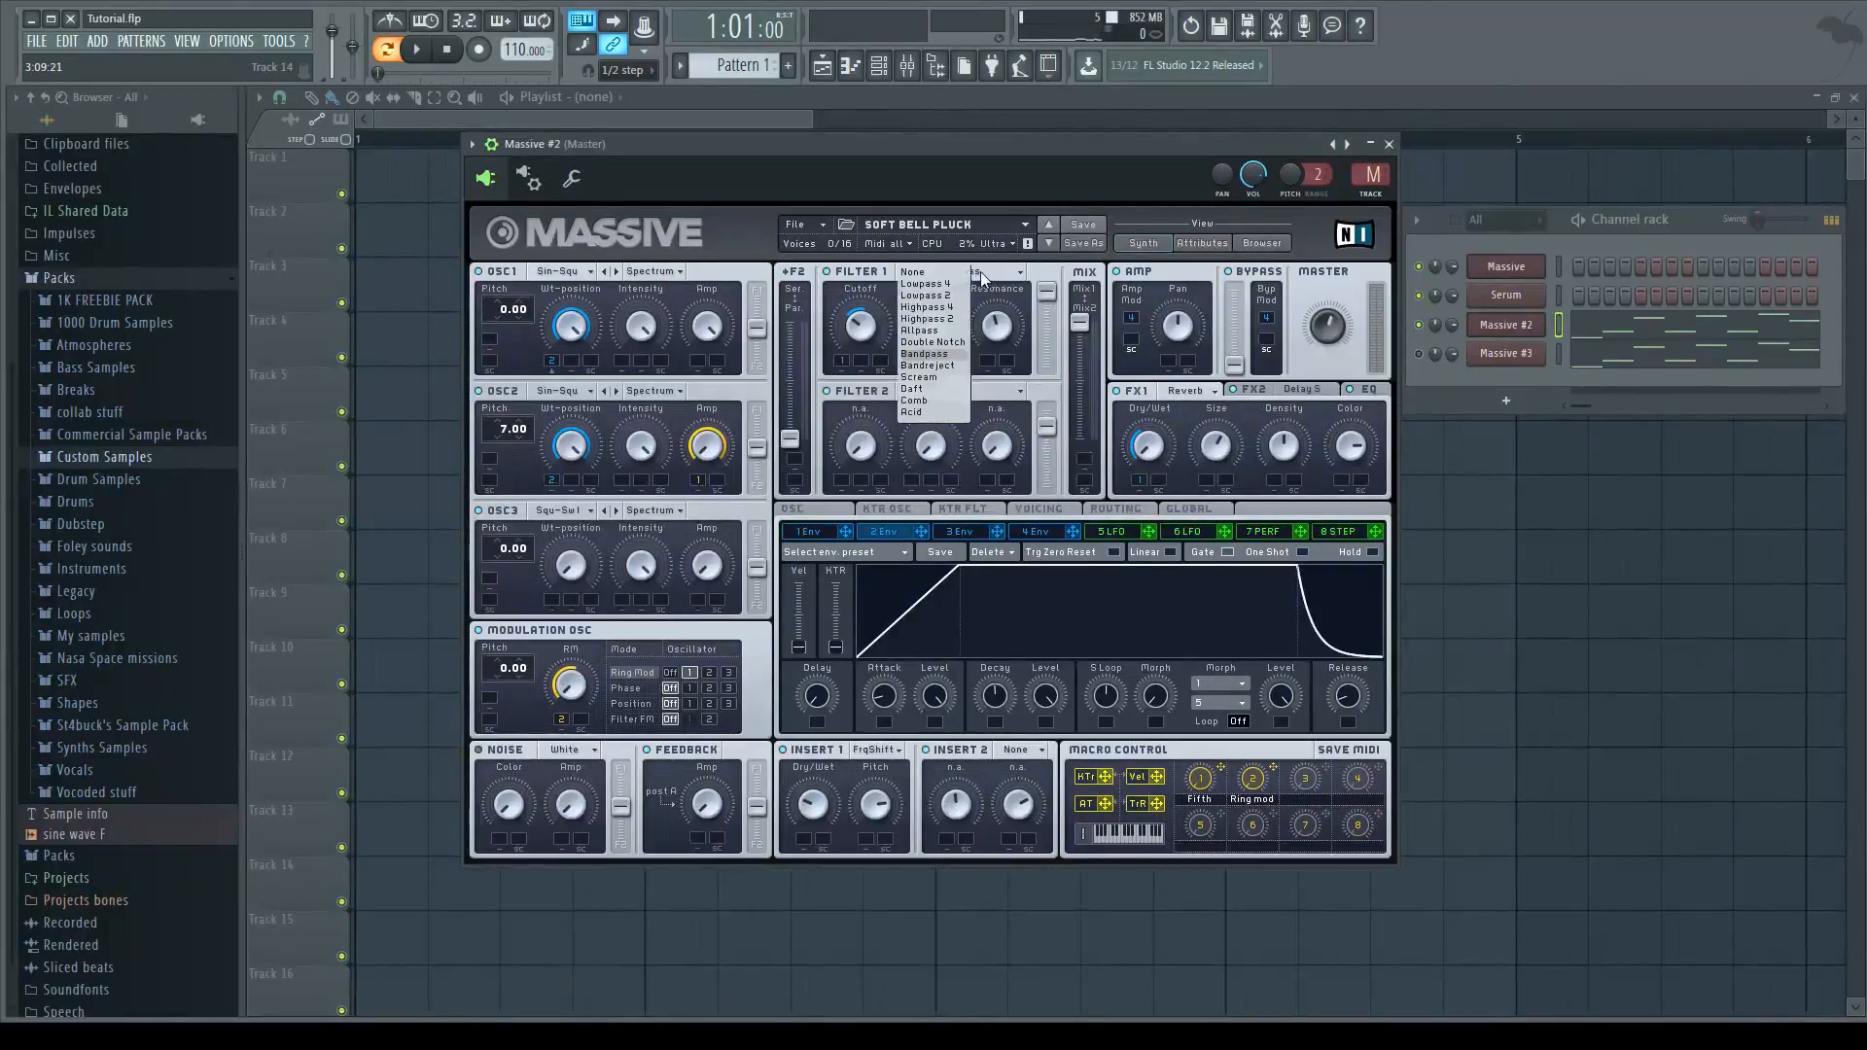
click(985, 271)
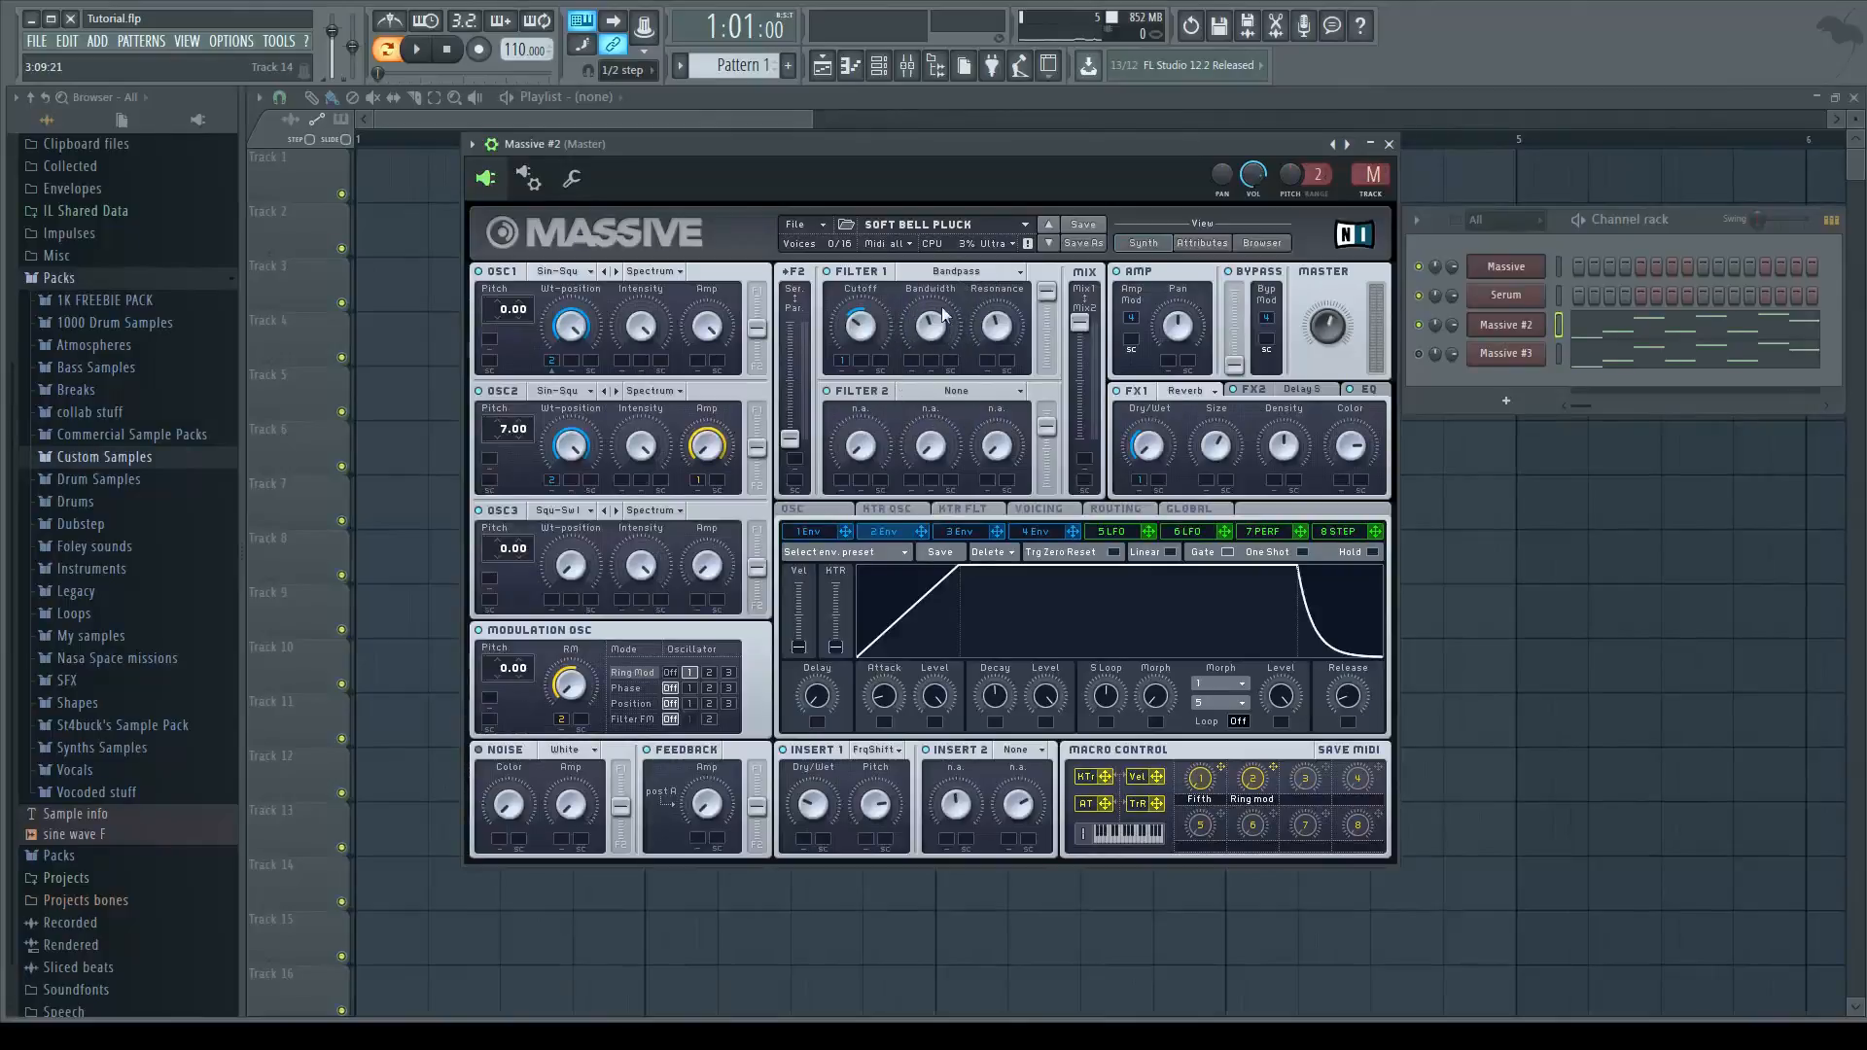
click(863, 326)
- Examine the FX2 synced delay with its effect options, envelope 1, the EQ and the FX1 reverb settings
click(1309, 387)
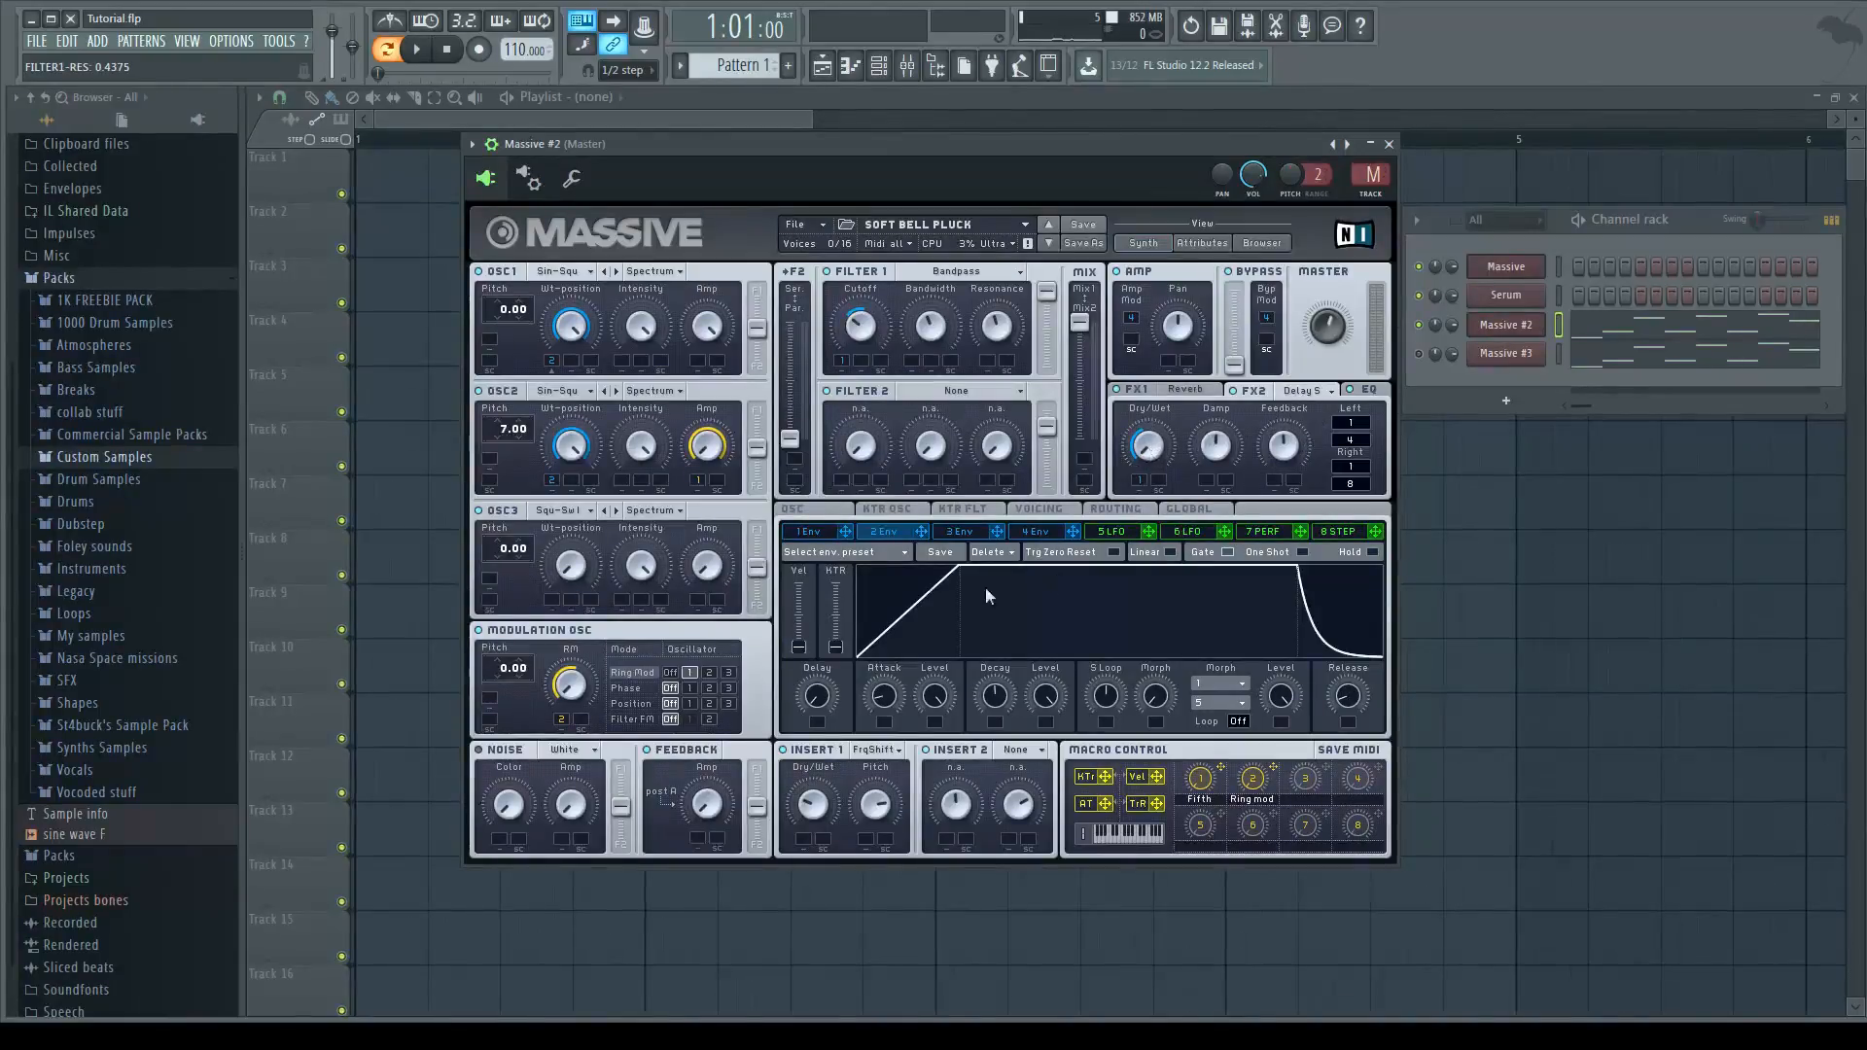
click(820, 531)
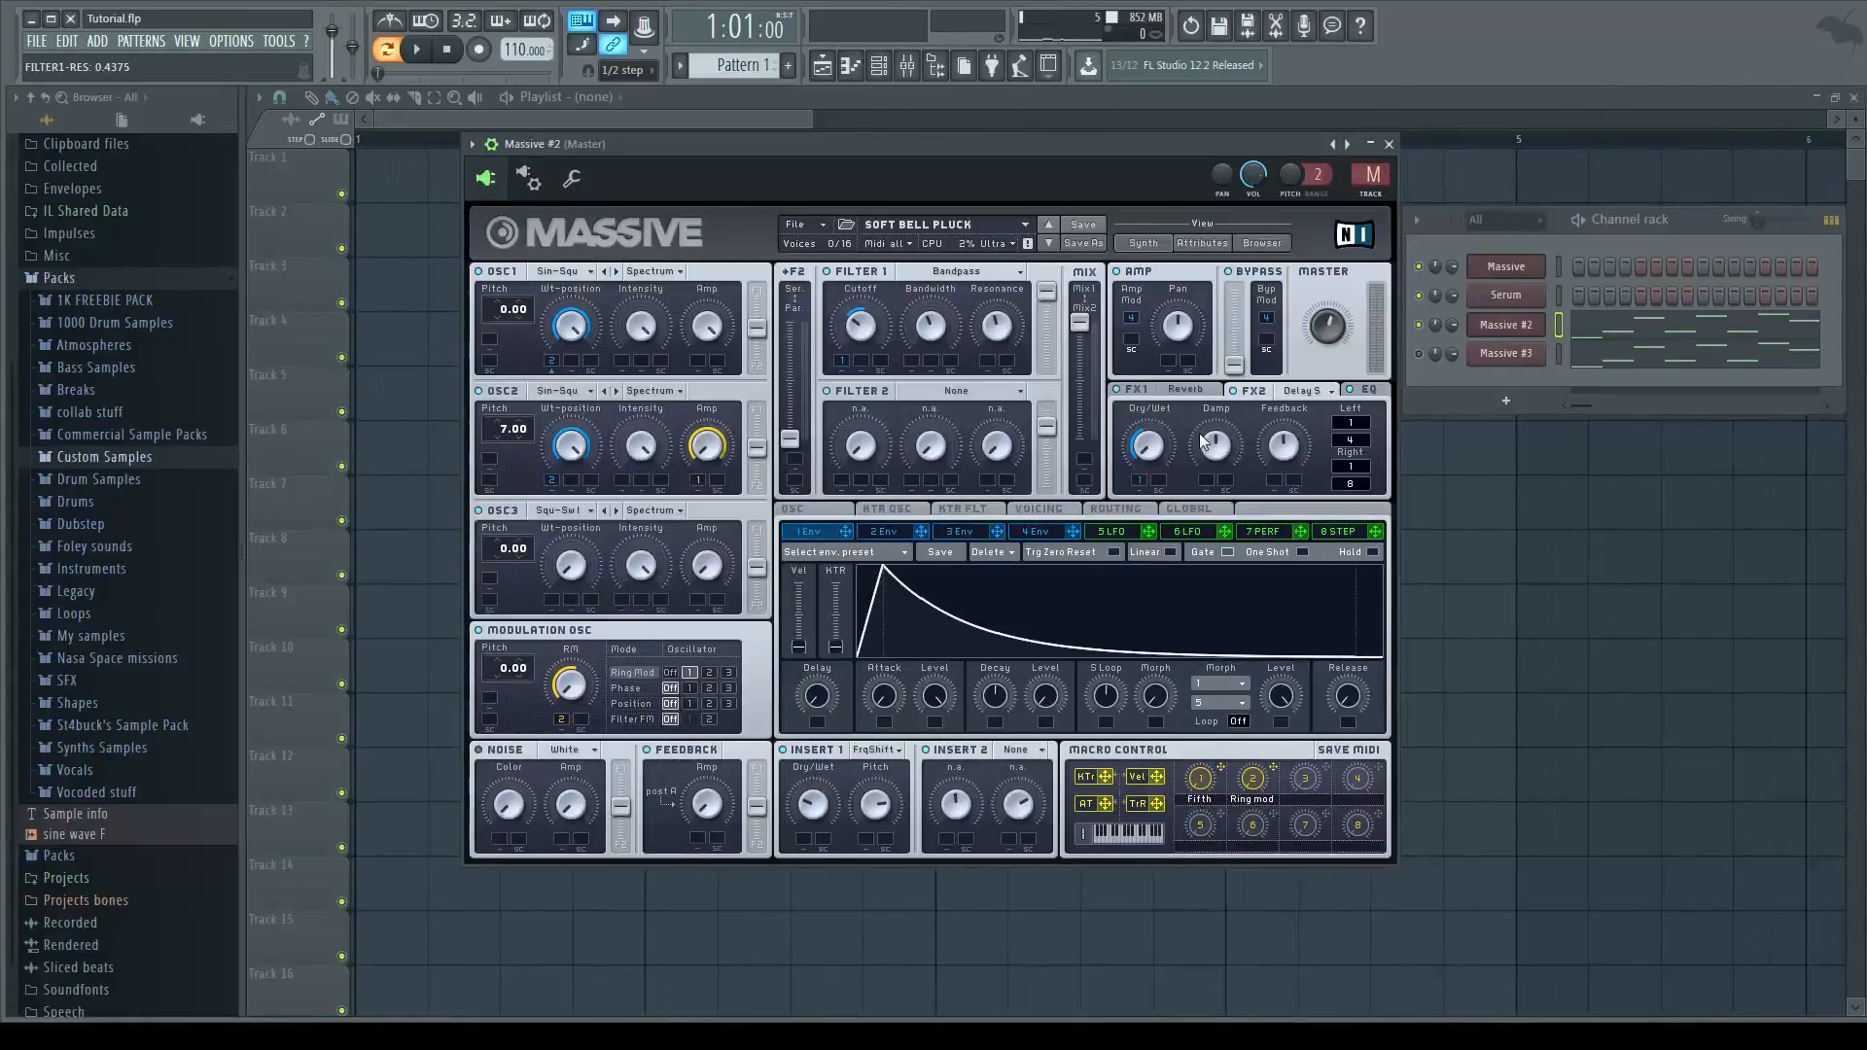
click(1324, 393)
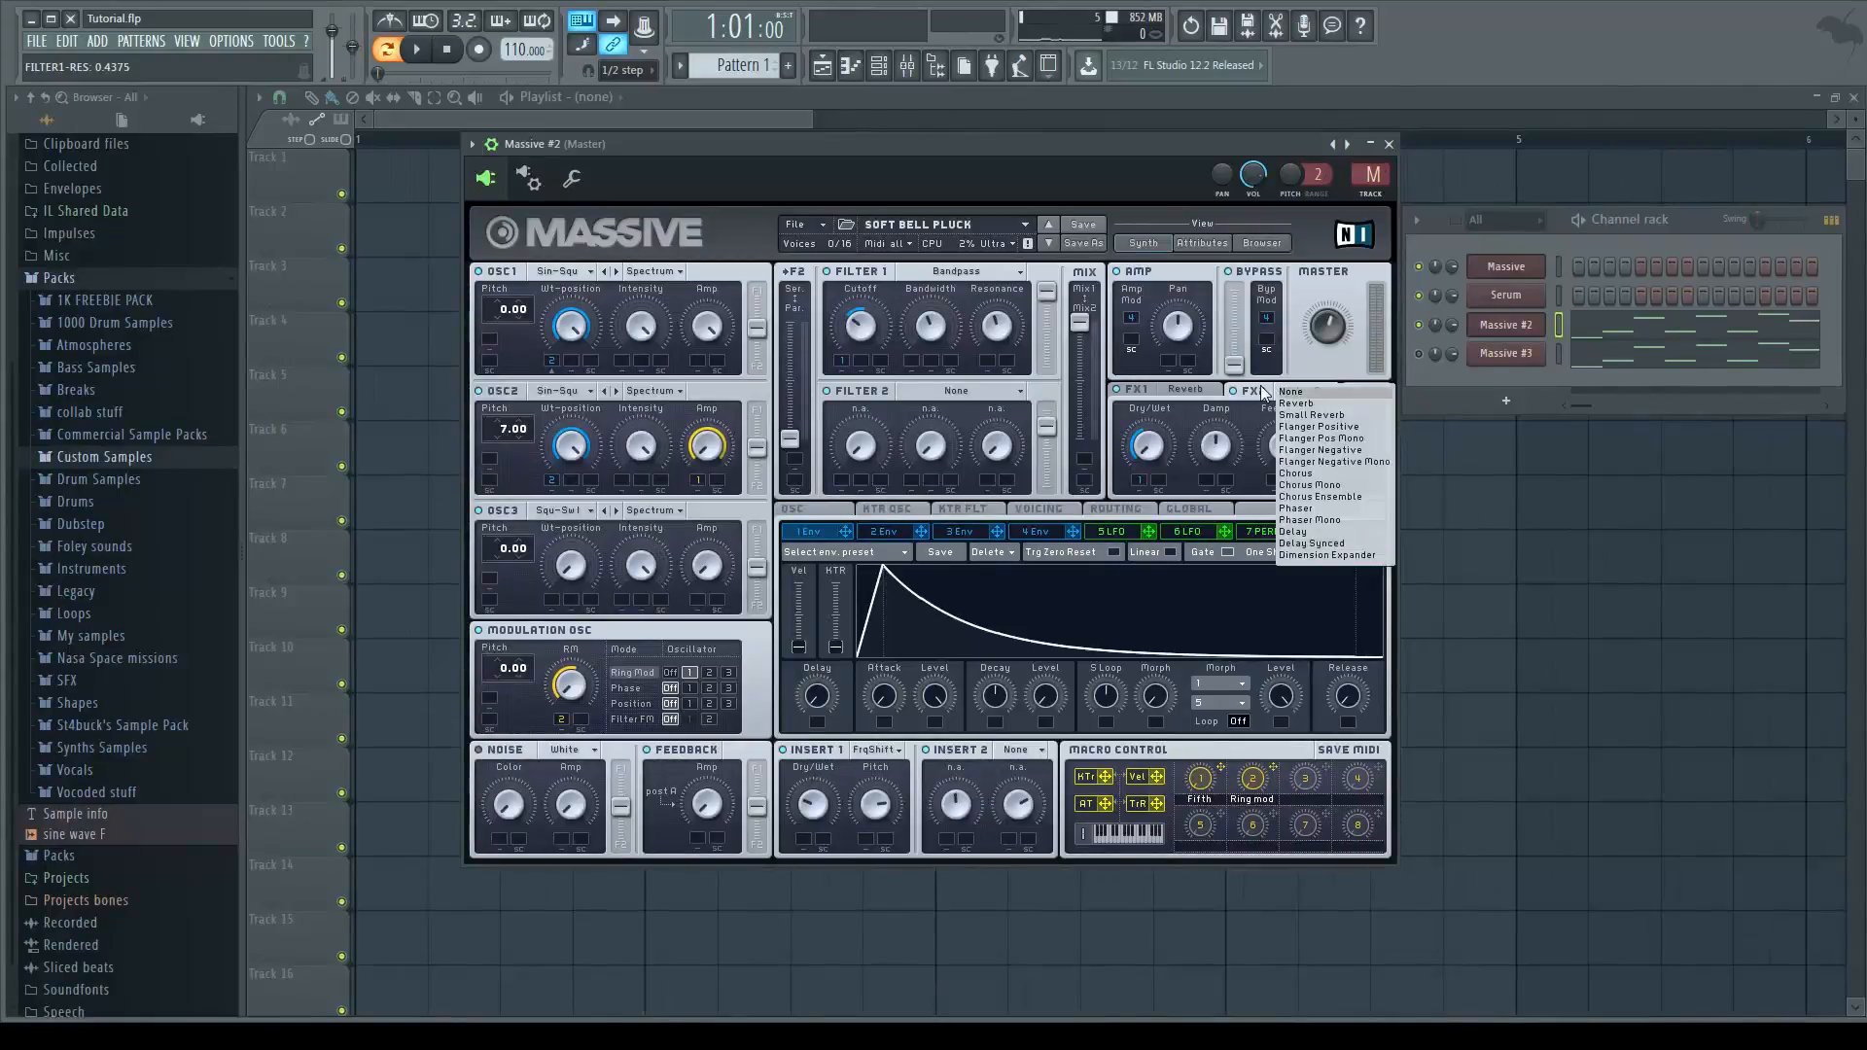
click(1354, 397)
click(1367, 391)
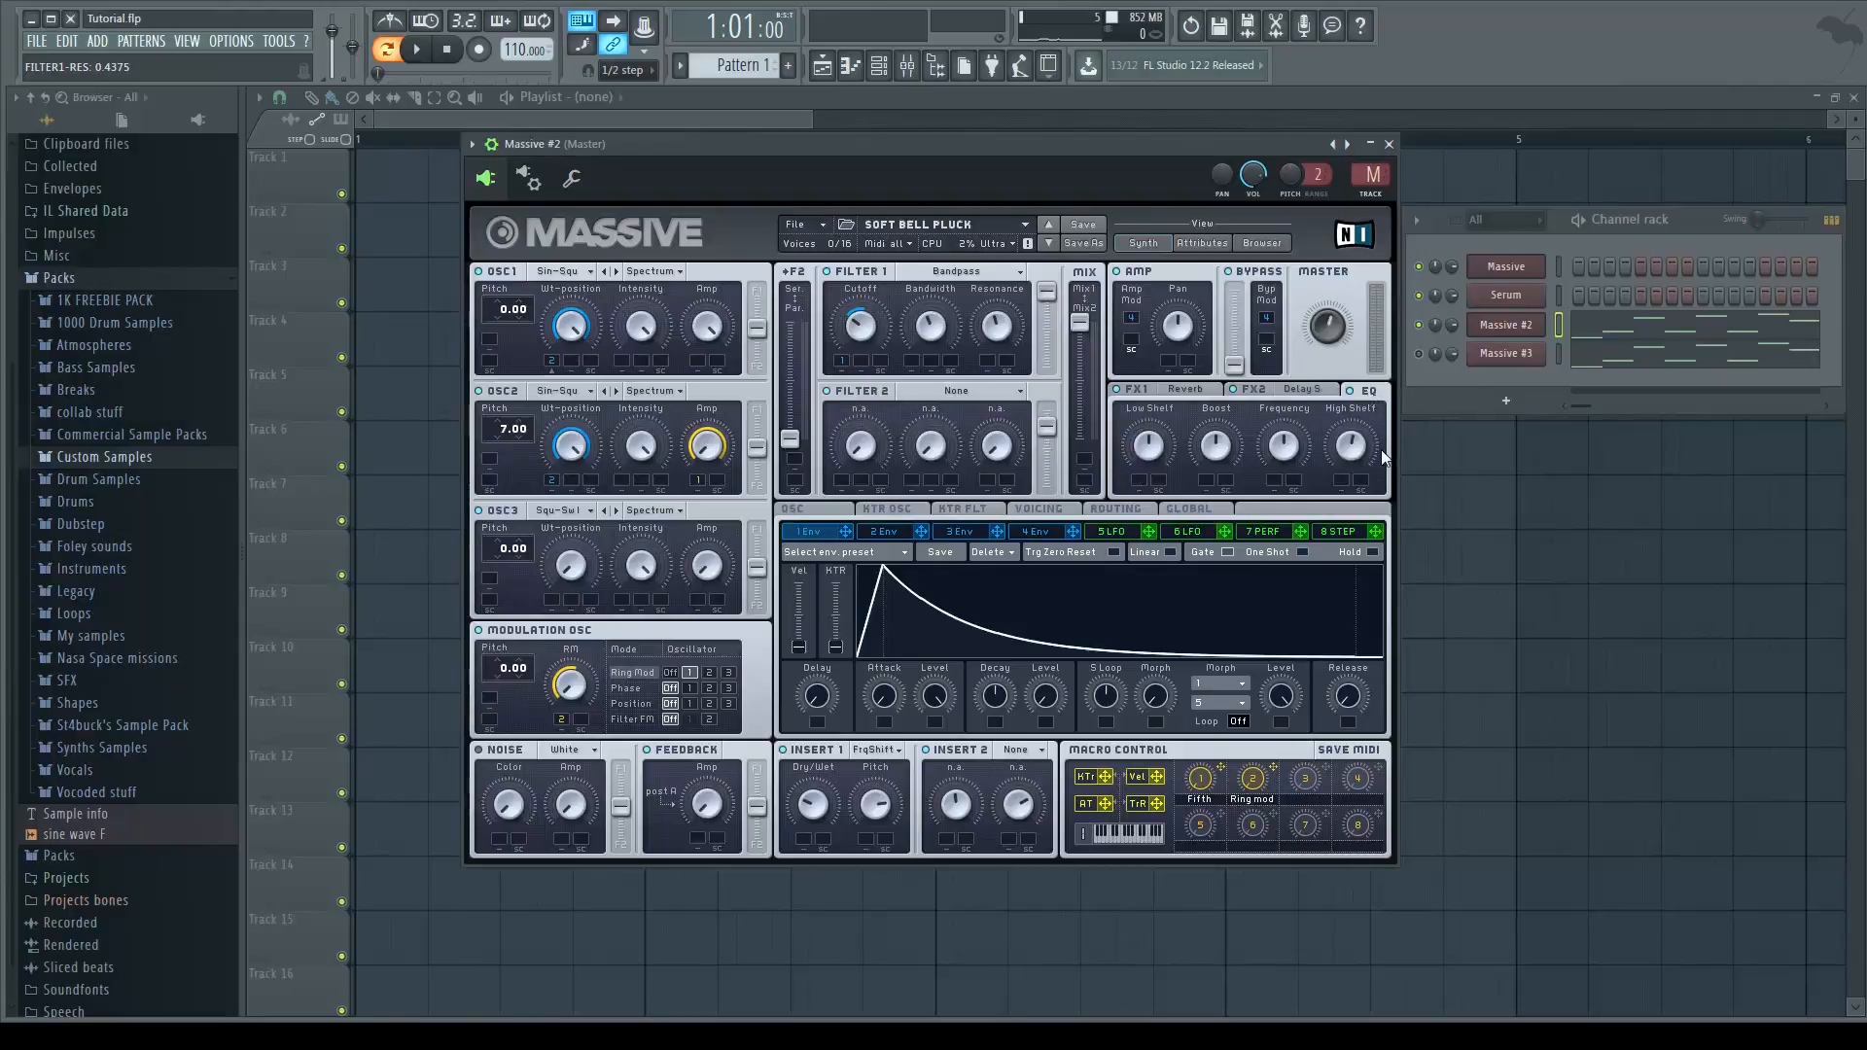
click(1286, 389)
click(1206, 388)
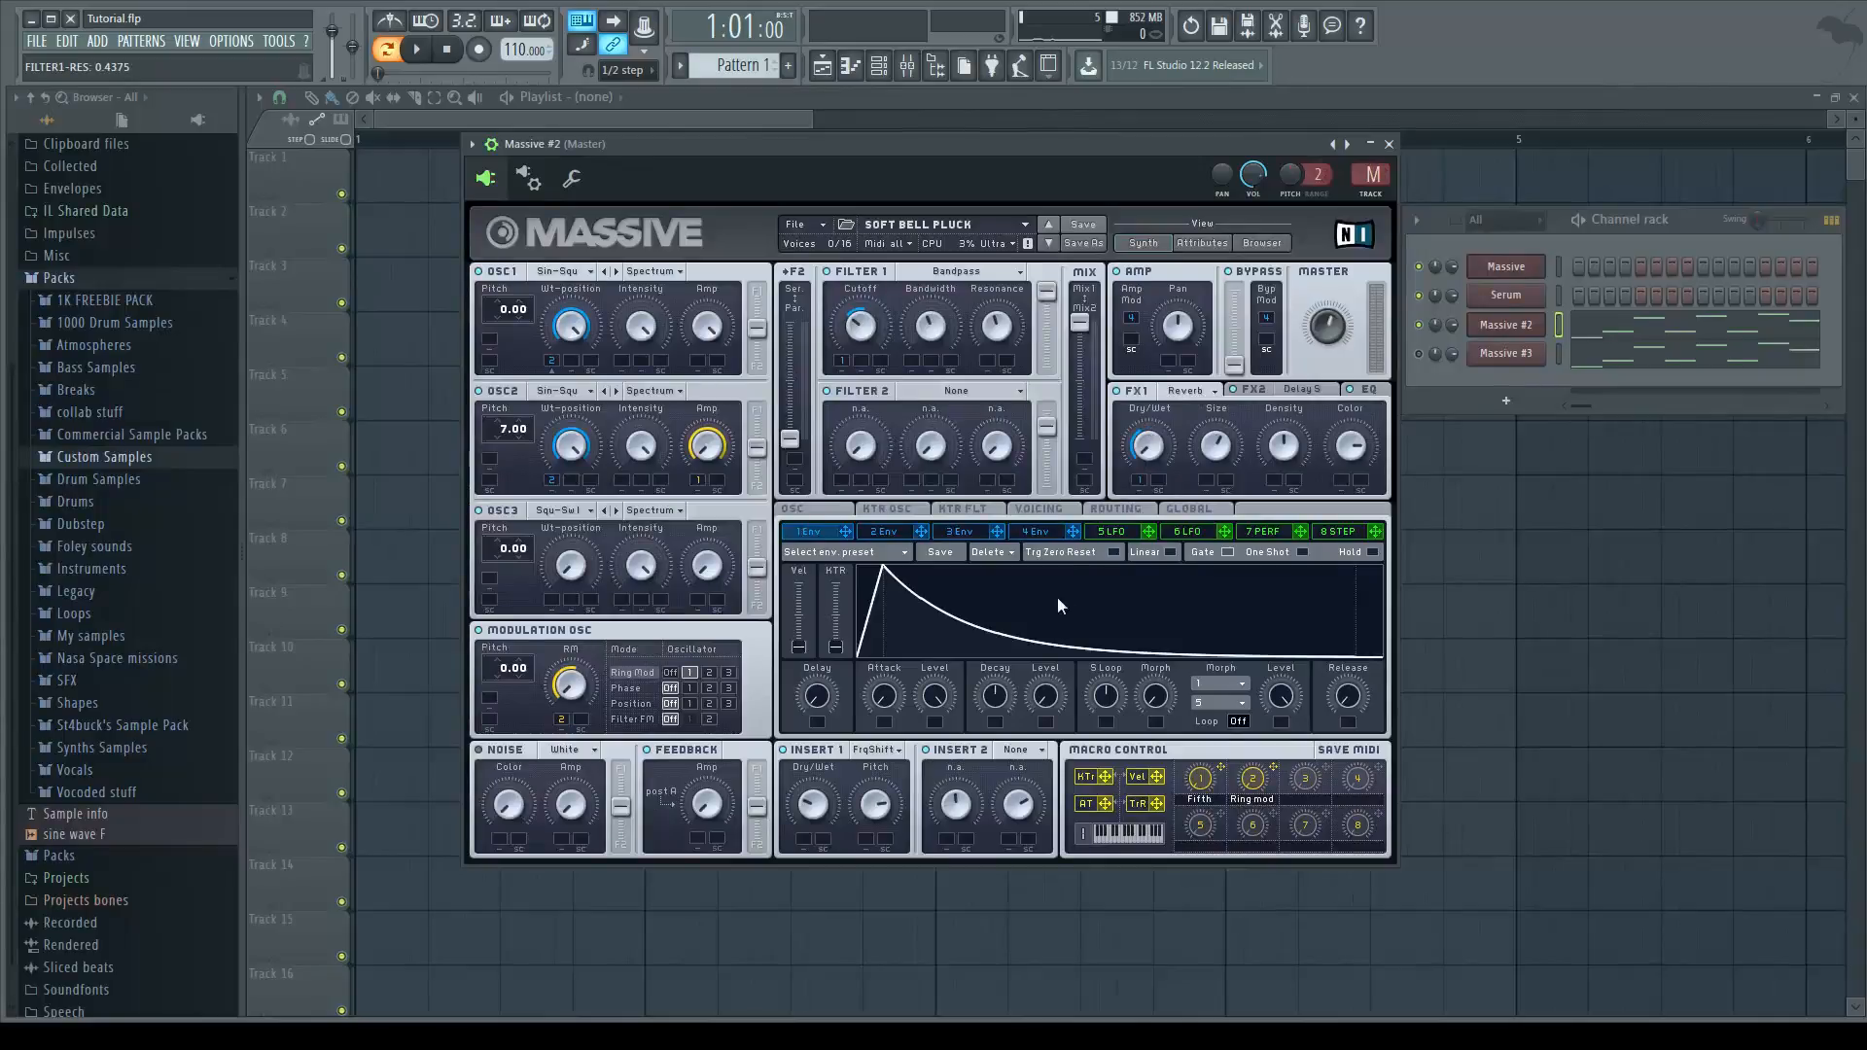
- Review the unison pan position in the voicing settings and the oscillator phase settings, and play the pattern once more
click(1050, 510)
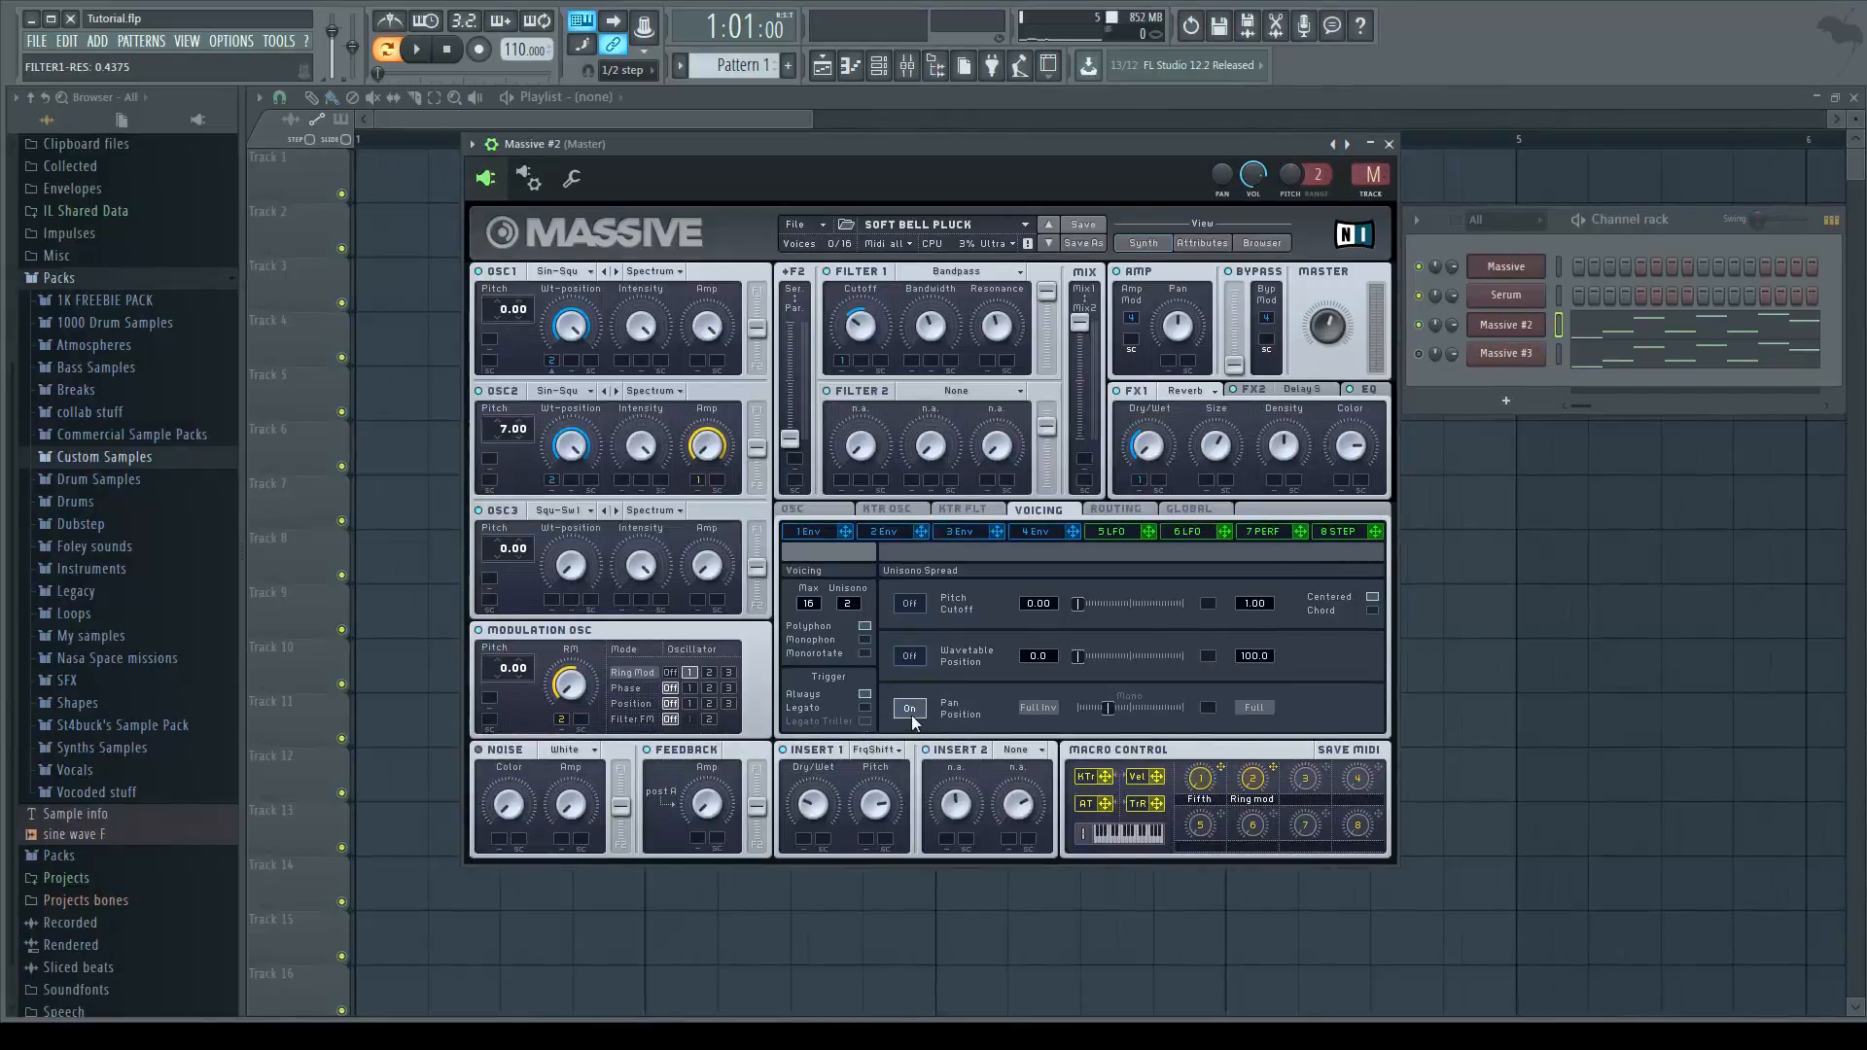
click(1111, 706)
click(829, 510)
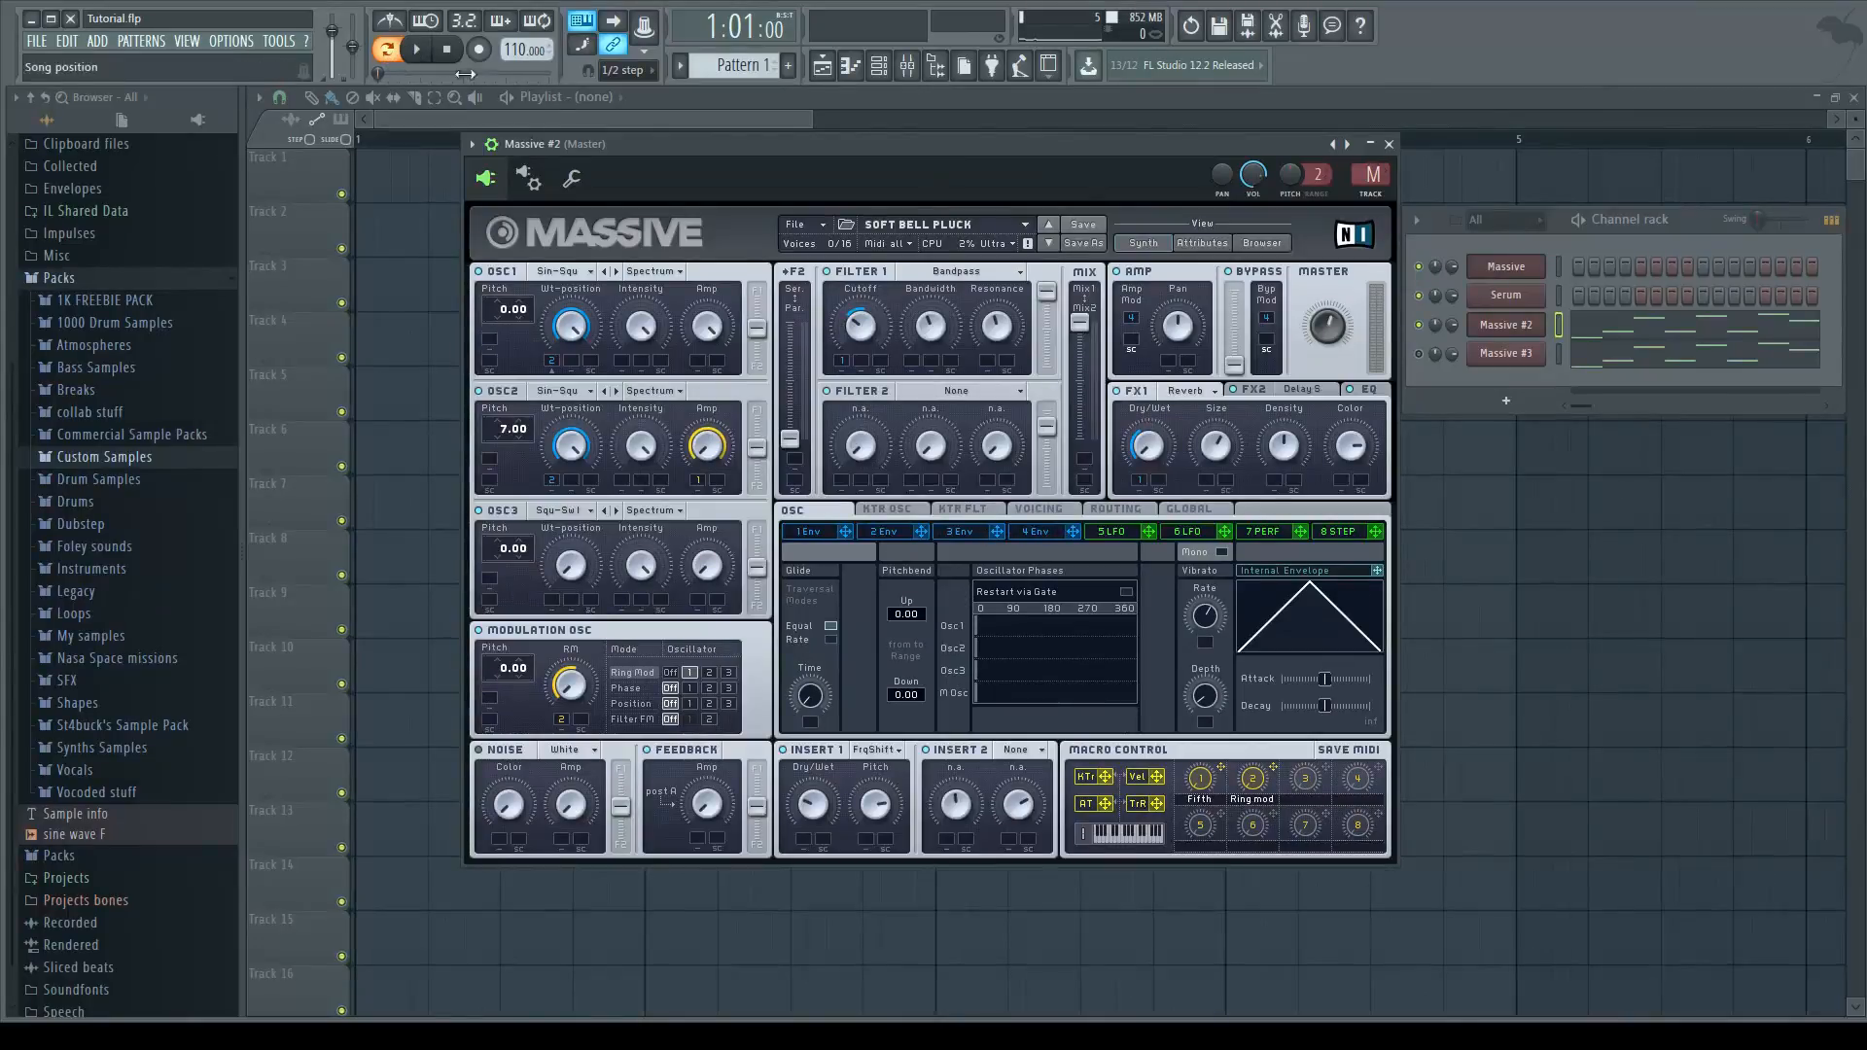
click(416, 52)
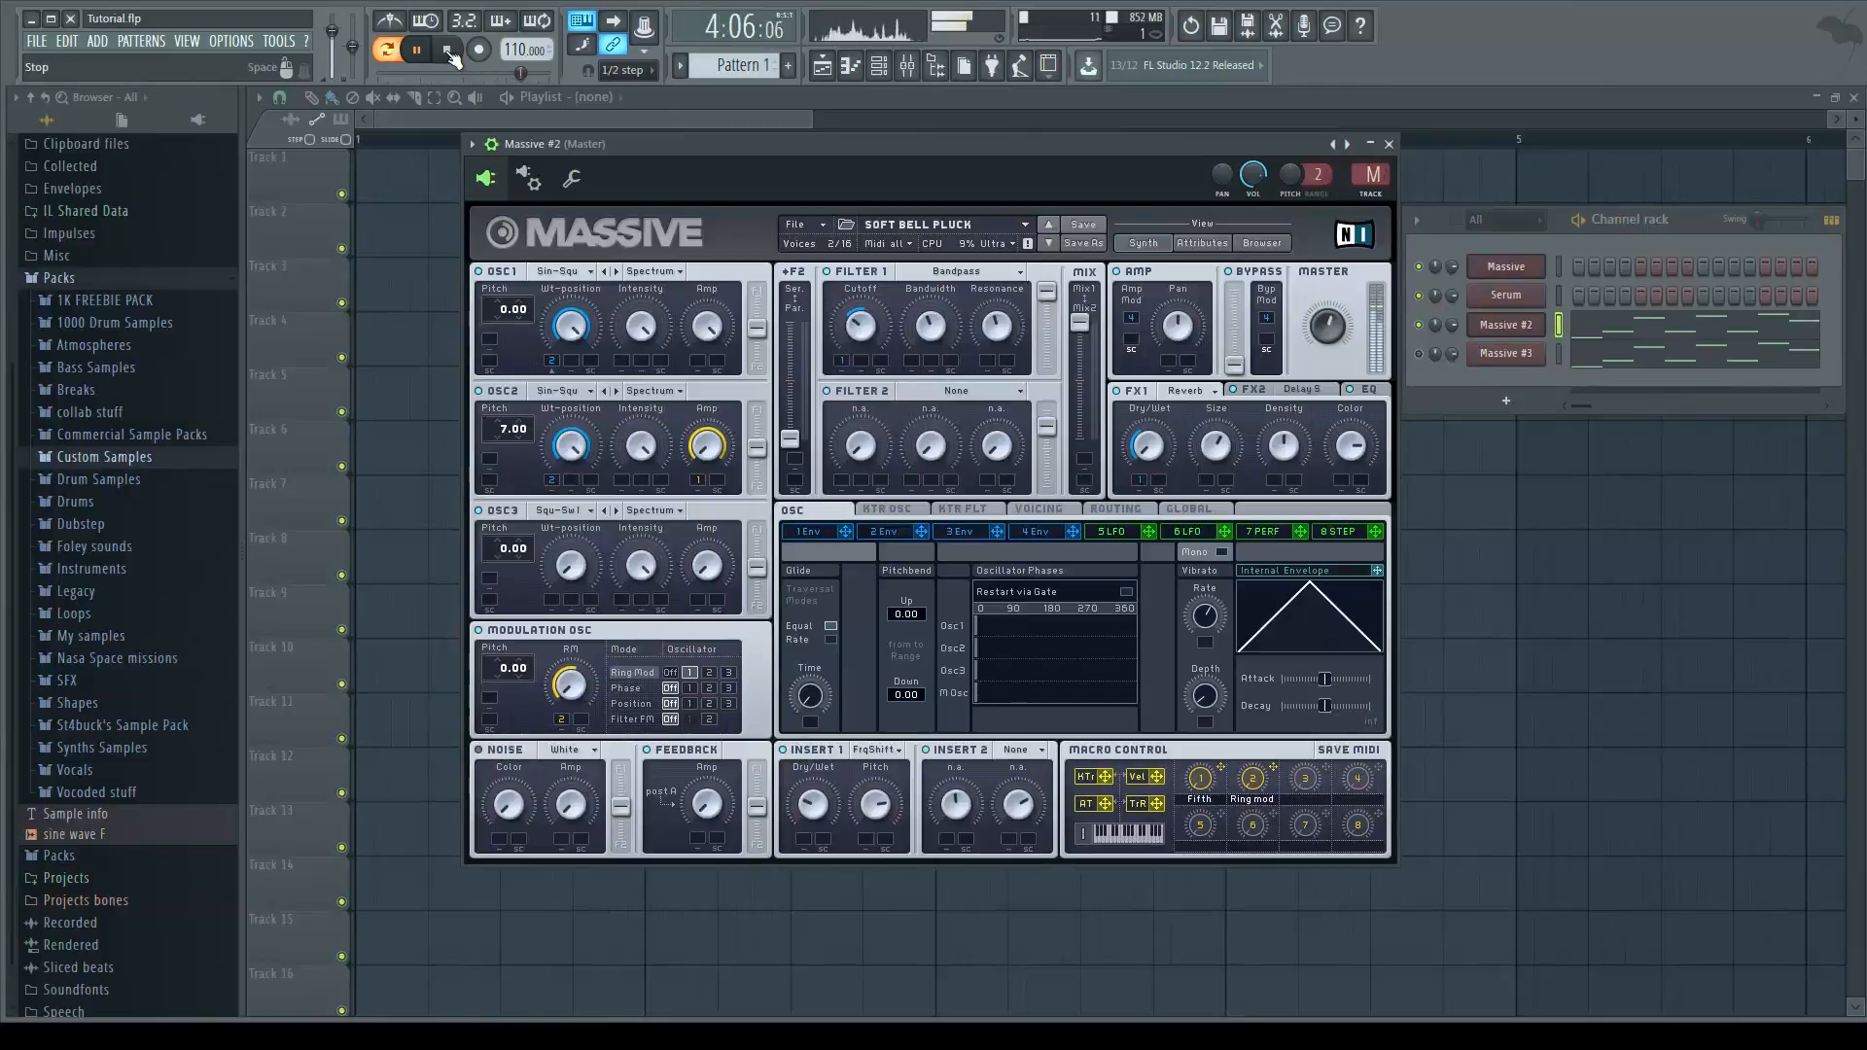
click(448, 52)
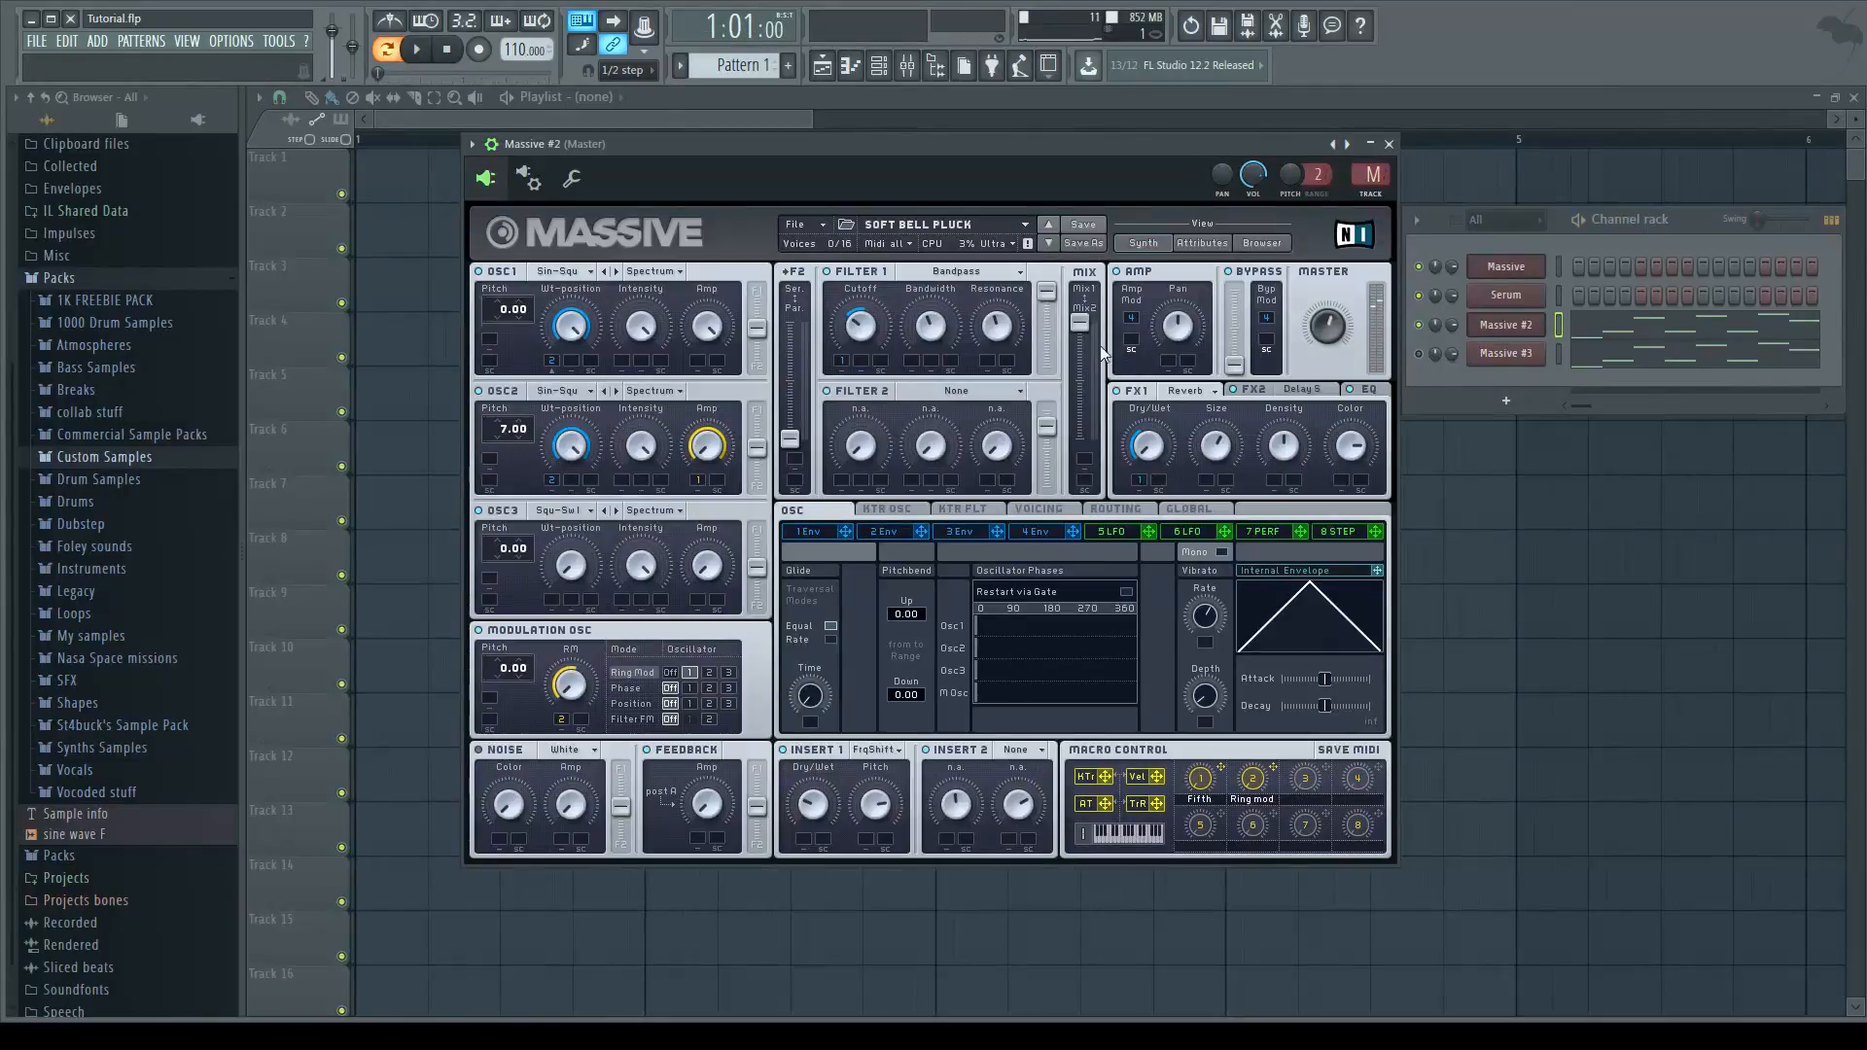